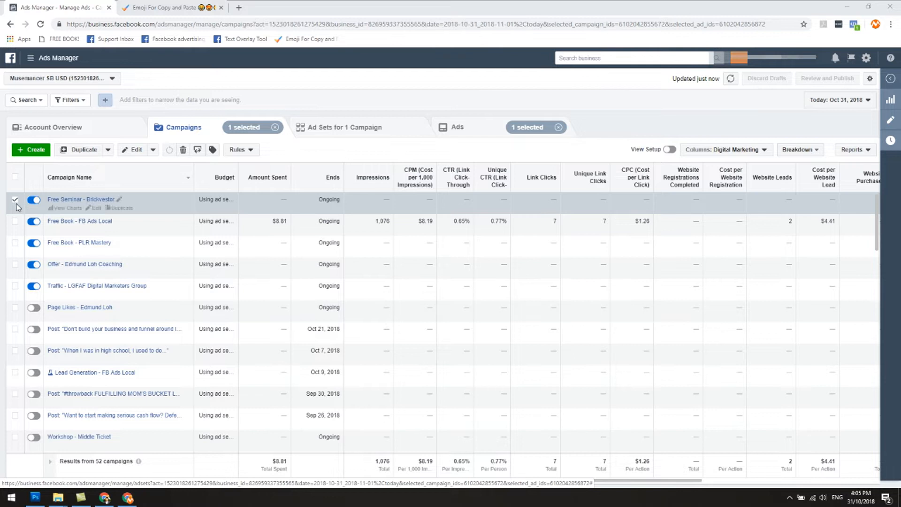
# Step: Duplicate the Free Seminar - Brickvestor campaign's ad set once into its original campaign
pyautogui.click(328, 134)
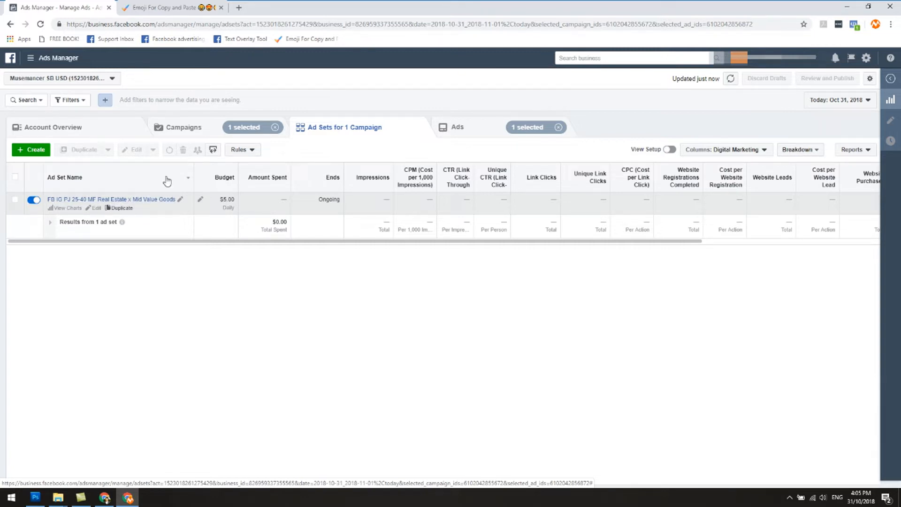
pyautogui.click(122, 210)
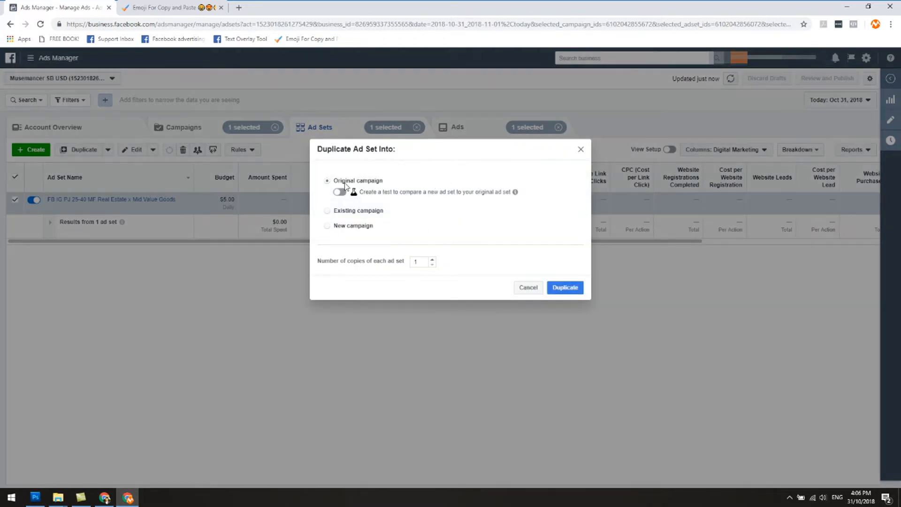
pyautogui.click(565, 288)
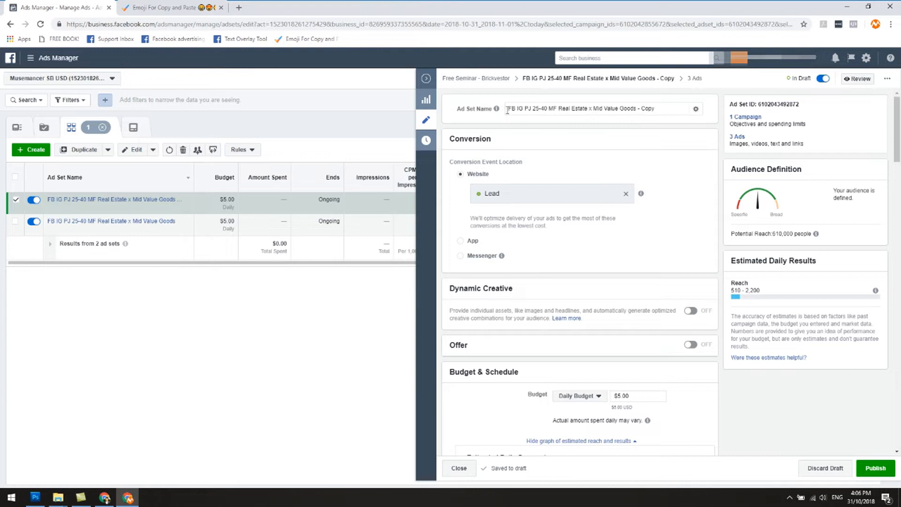
# Step: Review the copied ad set's name, conversion event, budget, schedule, location, age, language and detailed targeting settings
pyautogui.moveTo(636, 109); pyautogui.dragTo(662, 108)
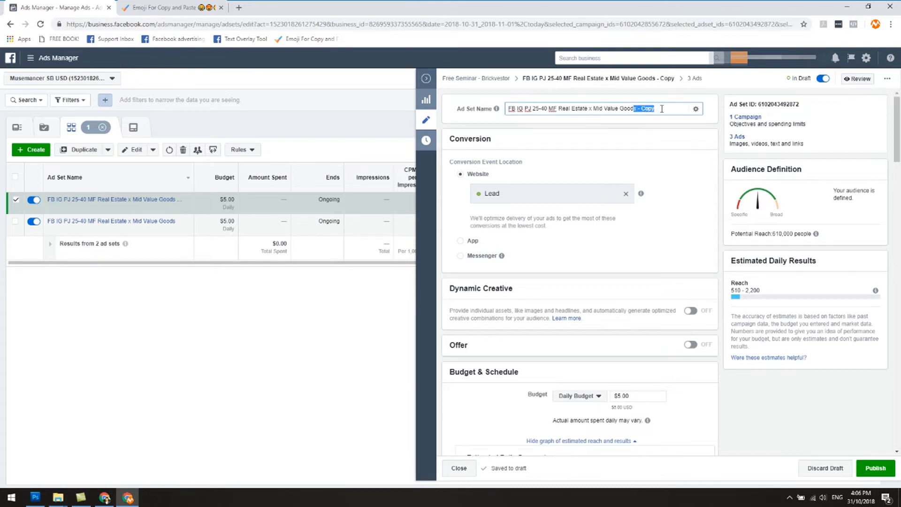
pyautogui.click(647, 127)
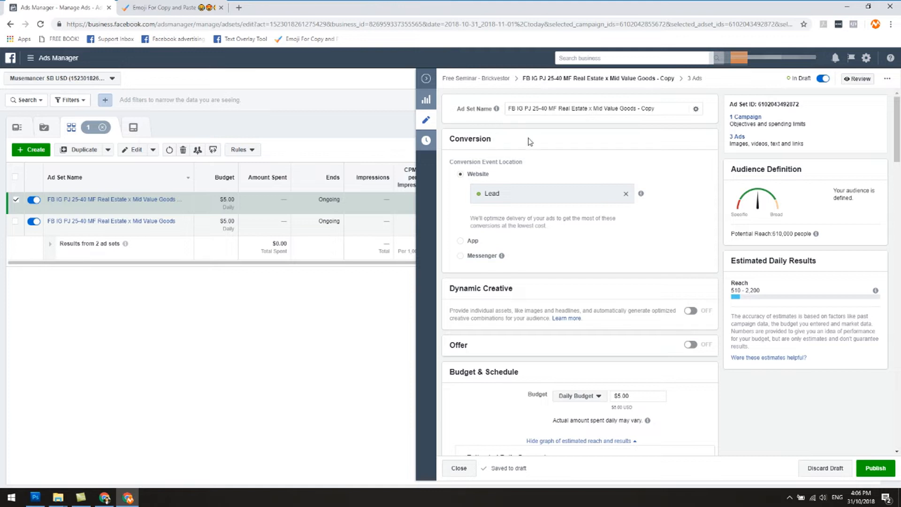
pyautogui.scroll(-1, 631, 171)
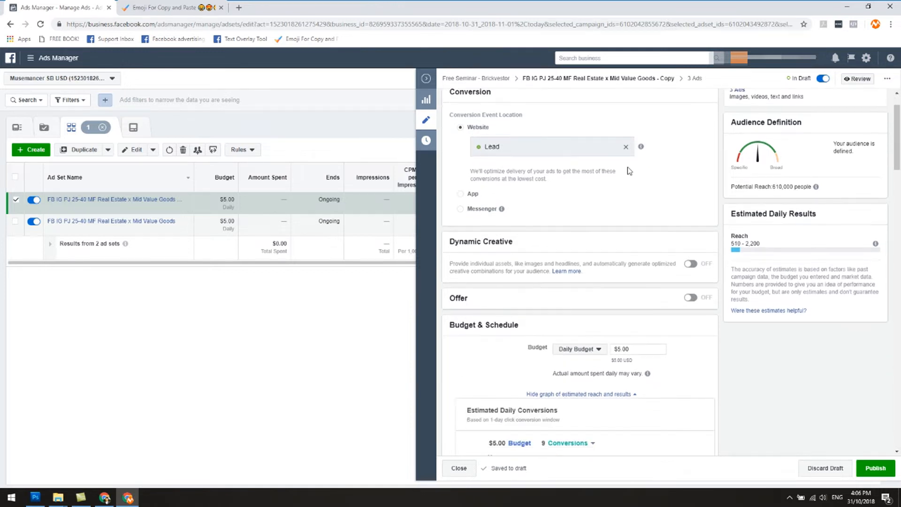
pyautogui.scroll(1, 593, 210)
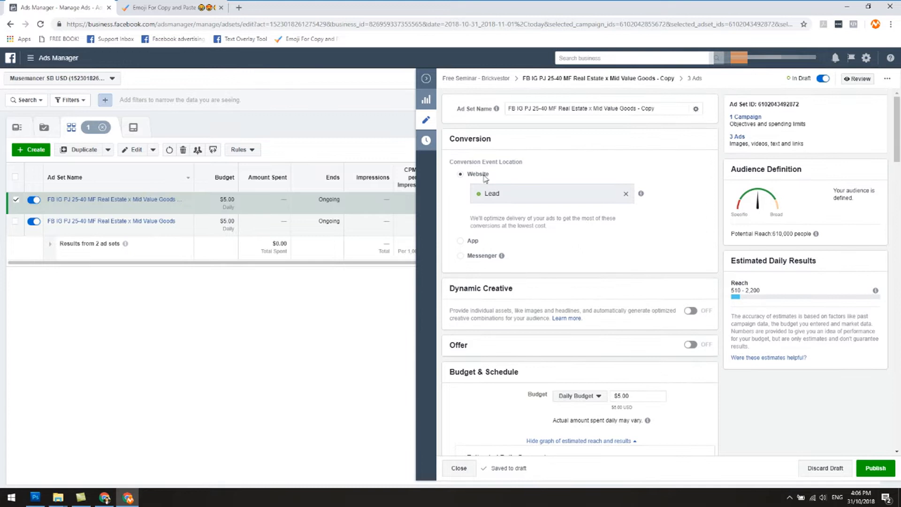
pyautogui.moveTo(502, 256)
pyautogui.scroll(-1, 507, 261)
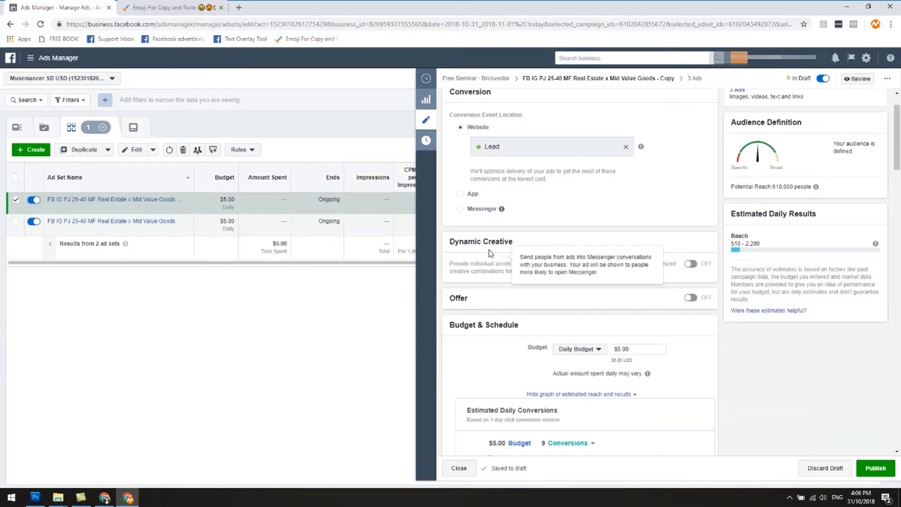
pyautogui.scroll(-2, 481, 241)
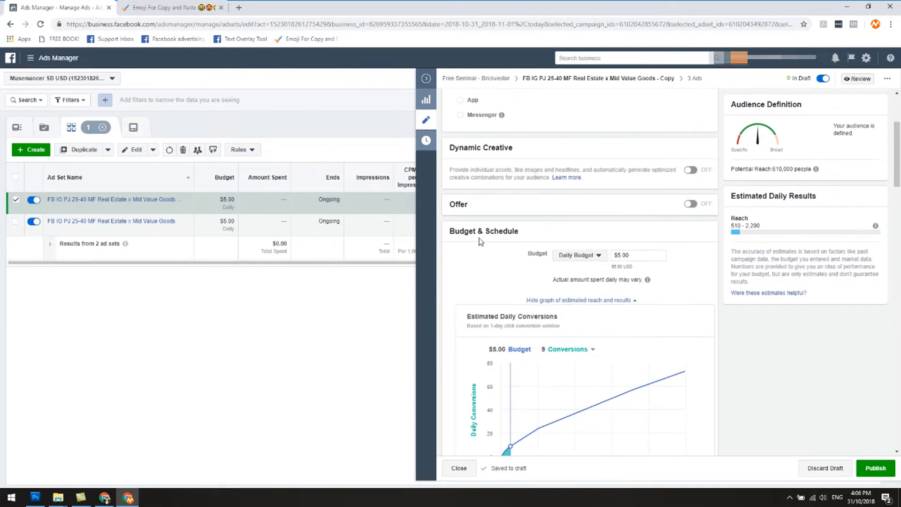
pyautogui.scroll(-1, 539, 216)
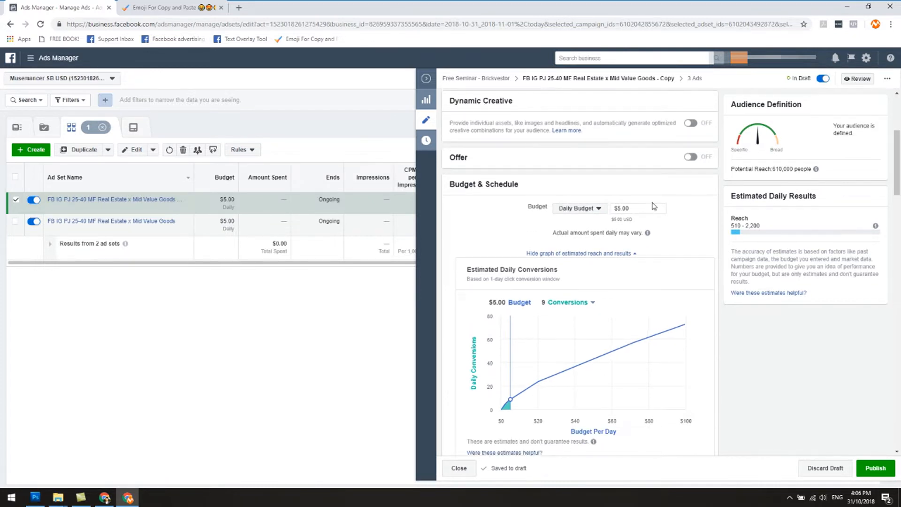
pyautogui.scroll(-2, 620, 194)
pyautogui.scroll(2, 618, 194)
pyautogui.scroll(-5, 611, 288)
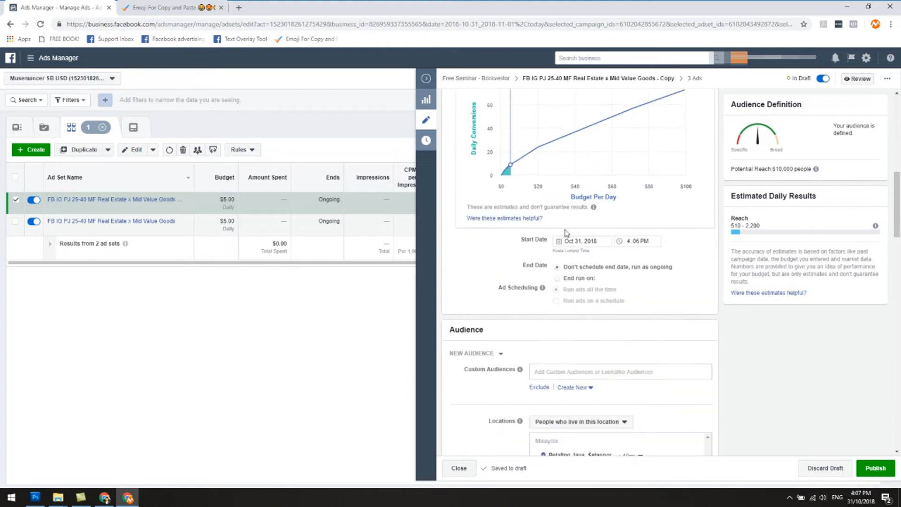
pyautogui.scroll(-3, 566, 280)
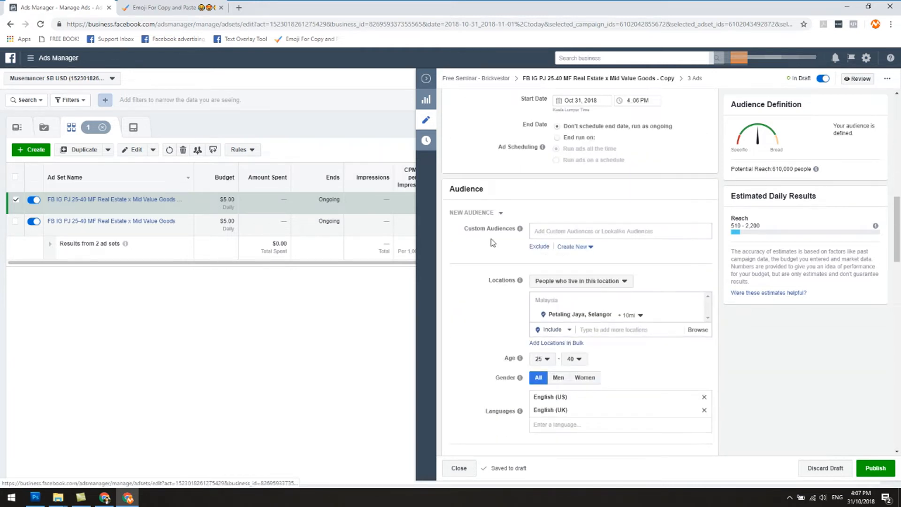
pyautogui.scroll(-2, 494, 244)
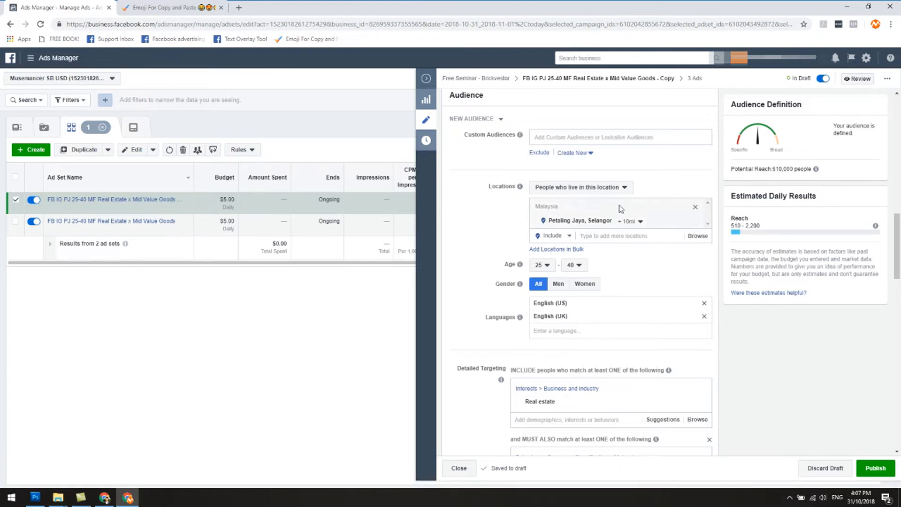
pyautogui.scroll(-2, 480, 254)
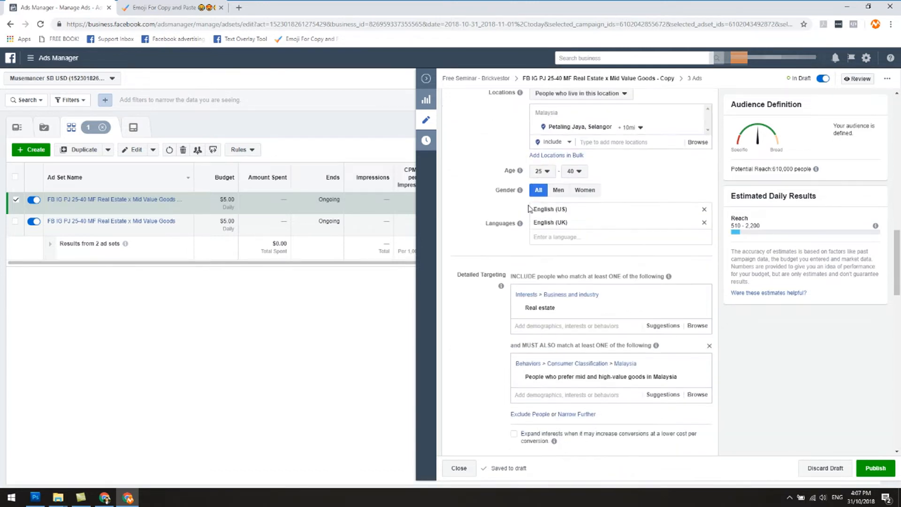
pyautogui.moveTo(520, 190)
pyautogui.scroll(-1, 488, 249)
pyautogui.scroll(-1, 488, 250)
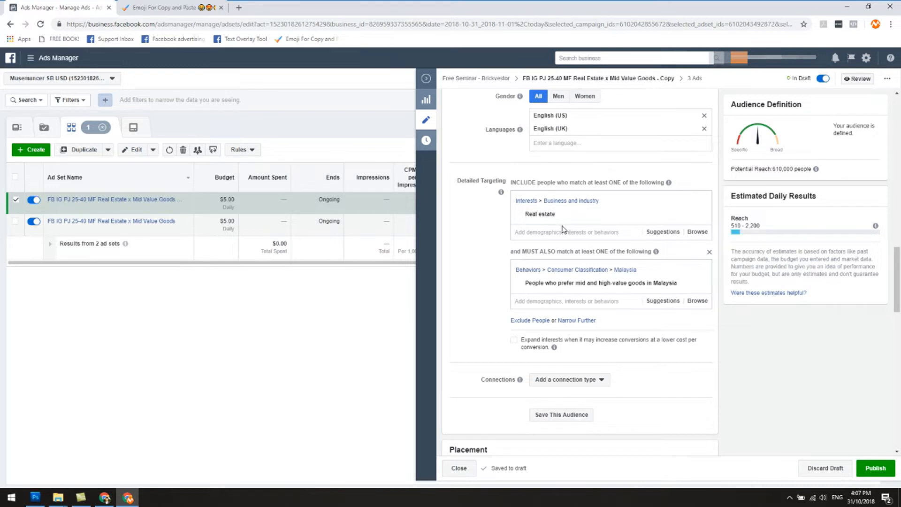
# Step: Replace the copied ad set's detailed targeting with the Passive income interest, discarding a trial of Wealth Creation
pyautogui.moveTo(565, 220)
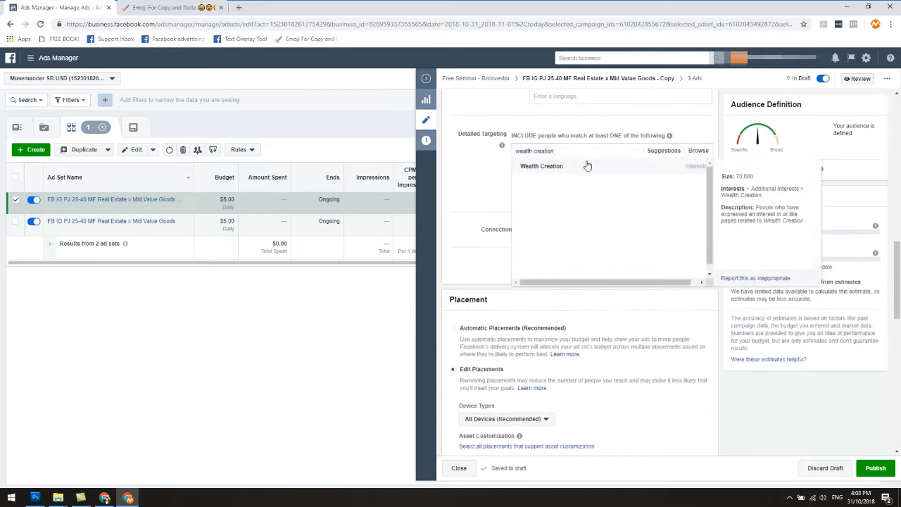
pyautogui.click(587, 167)
pyautogui.click(700, 158)
pyautogui.click(554, 153)
pyautogui.write('passive income')
pyautogui.click(552, 167)
# Step: Search the interests for residual income and financial freedom, and try Wealth Creation in the detailed targeting
pyautogui.write('resi')
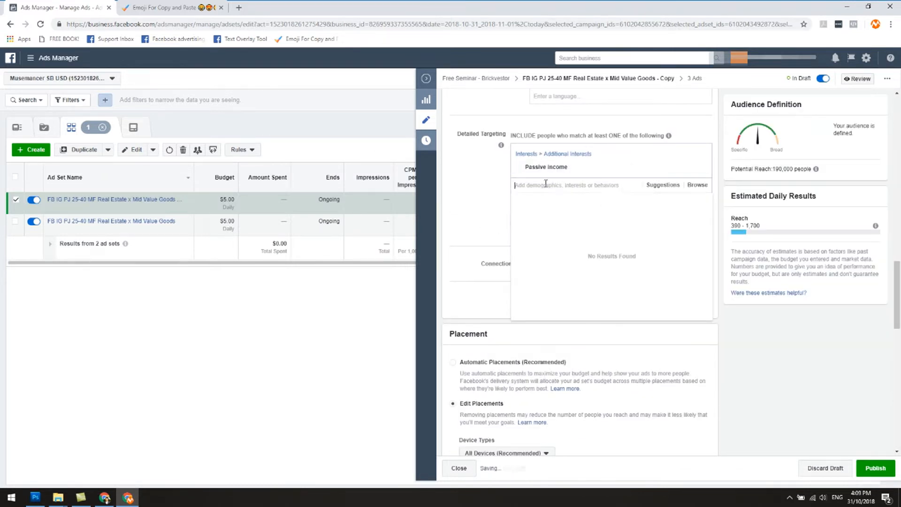
pyautogui.write('dual income')
pyautogui.hotkey('ctrl', 'a')
pyautogui.press('BackSpace')
pyautogui.write('financial freedom')
pyautogui.hotkey('ctrl', 'a')
pyautogui.write('wealth creation')
pyautogui.click(569, 198)
pyautogui.click(705, 180)
# Step: Search the detailed targeting interests for assets and look through the matches
pyautogui.click(583, 185)
pyautogui.write('assets')
pyautogui.scroll(-5, 600, 251)
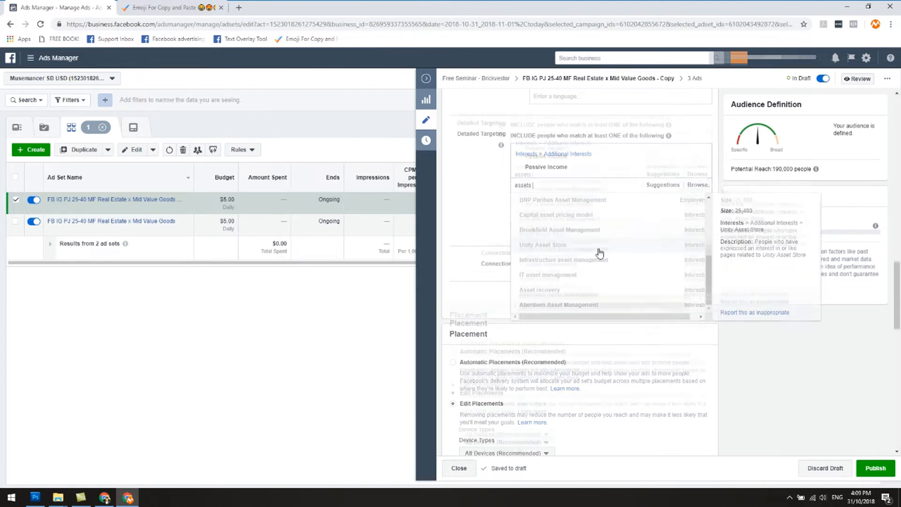
pyautogui.scroll(2, 477, 164)
pyautogui.click(474, 184)
# Step: Set the audience's maximum age to 55
pyautogui.scroll(2, 536, 213)
pyautogui.click(574, 124)
pyautogui.scroll(-1, 582, 225)
pyautogui.click(584, 241)
pyautogui.click(574, 125)
pyautogui.click(579, 221)
pyautogui.click(573, 125)
pyautogui.click(461, 281)
# Step: Add the Wealth Creation and Income Property interests to the detailed targeting
pyautogui.click(530, 280)
pyautogui.write('wealth creation')
pyautogui.click(540, 293)
pyautogui.scroll(1, 601, 169)
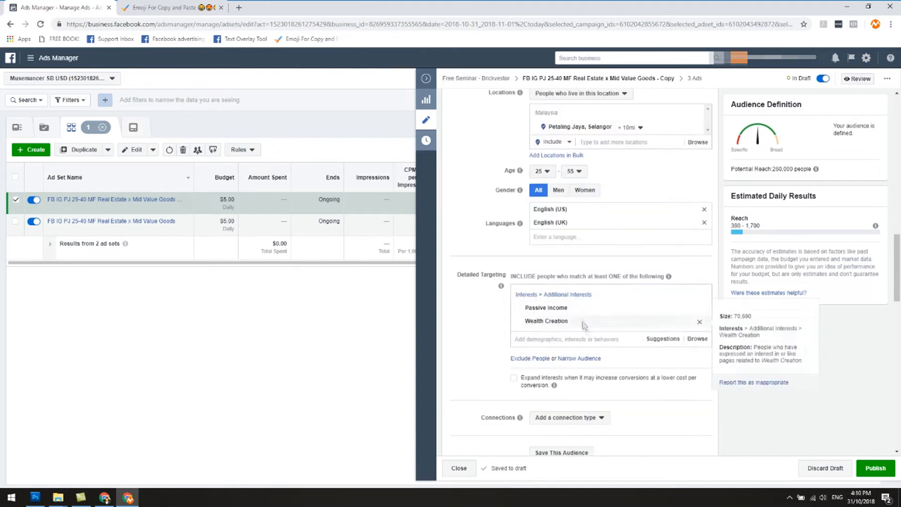
pyautogui.click(591, 339)
pyautogui.write('income')
pyautogui.scroll(-1, 591, 339)
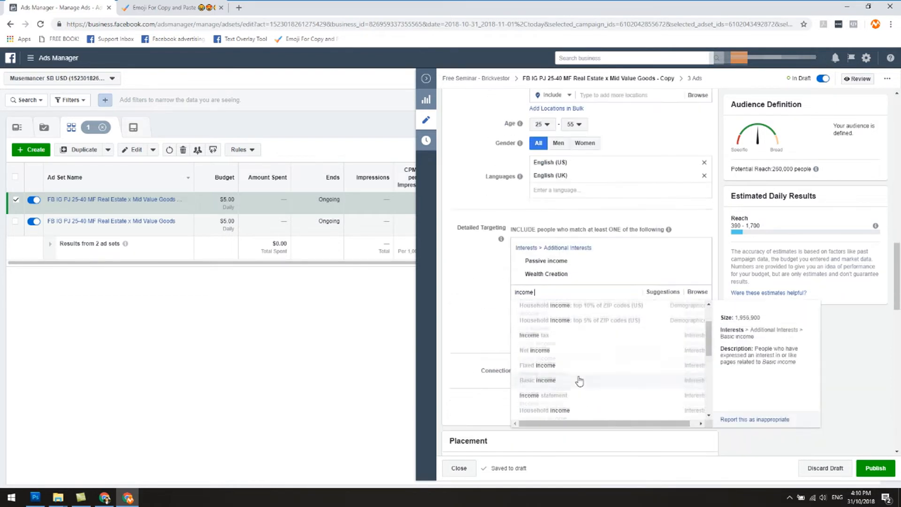
pyautogui.click(570, 338)
# Step: Try out interests matching income, residual and rent for the detailed targeting
pyautogui.write('income')
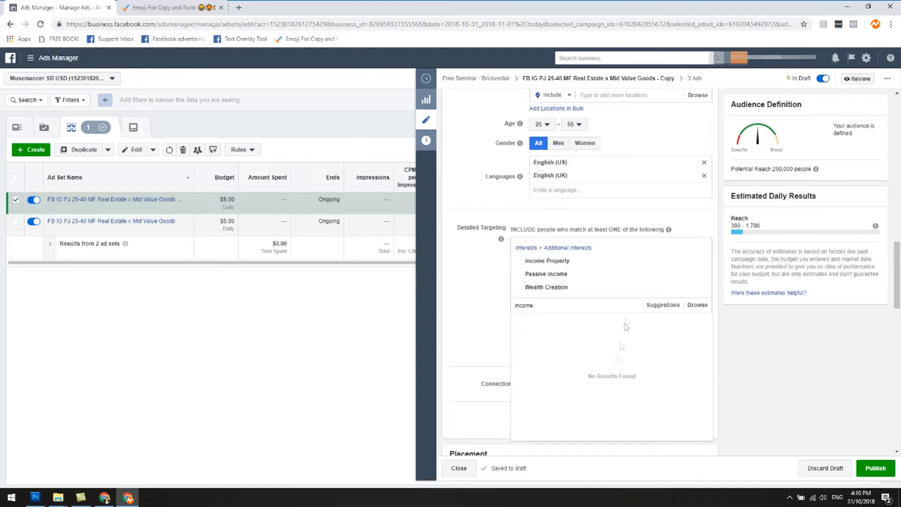
pyautogui.scroll(5, 588, 361)
pyautogui.moveTo(543, 348); pyautogui.dragTo(510, 345)
pyautogui.press('BackSpace')
pyautogui.write('l')
pyautogui.press('BackSpace')
pyautogui.write('rent')
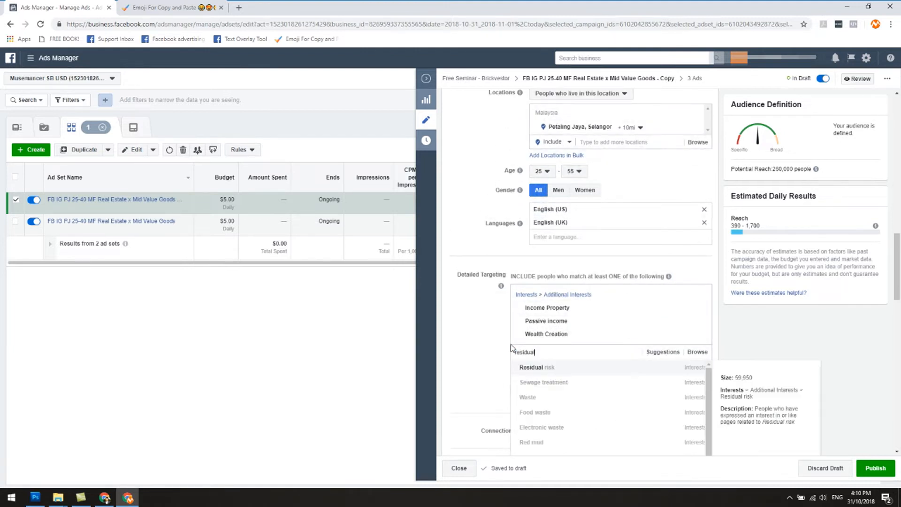
pyautogui.press('Return')
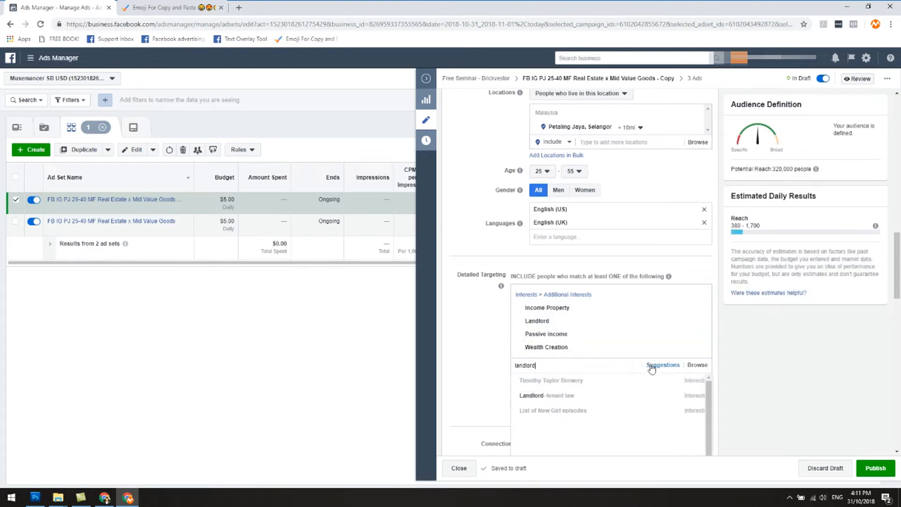
pyautogui.click(694, 341)
# Step: Add the Landlord interest to the detailed targeting and clear the search text
pyautogui.click(609, 366)
pyautogui.write('landlord')
pyautogui.hotkey('ctrl', 'a')
pyautogui.press('BackSpace')
pyautogui.click(478, 333)
# Step: Check the audience's maximum age, the selected targeting interests and the potential reach
pyautogui.click(575, 171)
pyautogui.click(578, 264)
pyautogui.click(573, 172)
pyautogui.click(483, 217)
pyautogui.scroll(2, 479, 336)
pyautogui.scroll(-2, 481, 340)
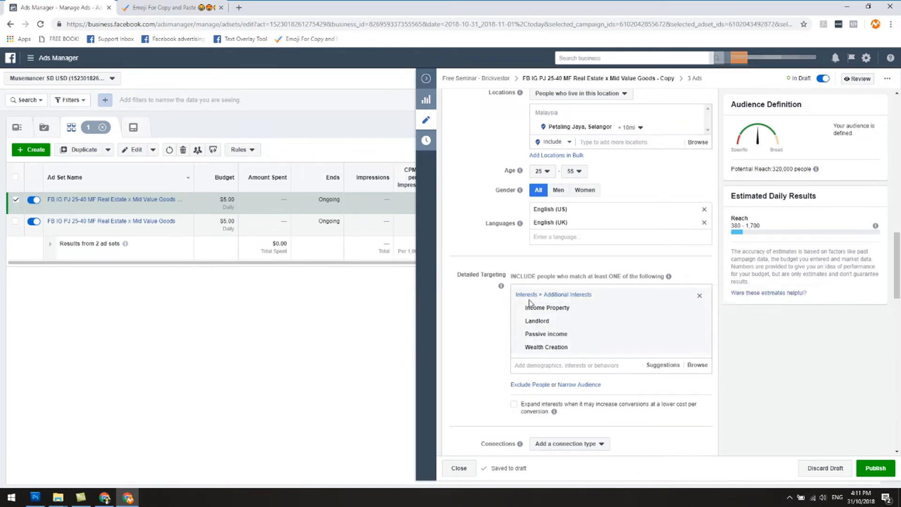
pyautogui.moveTo(539, 307)
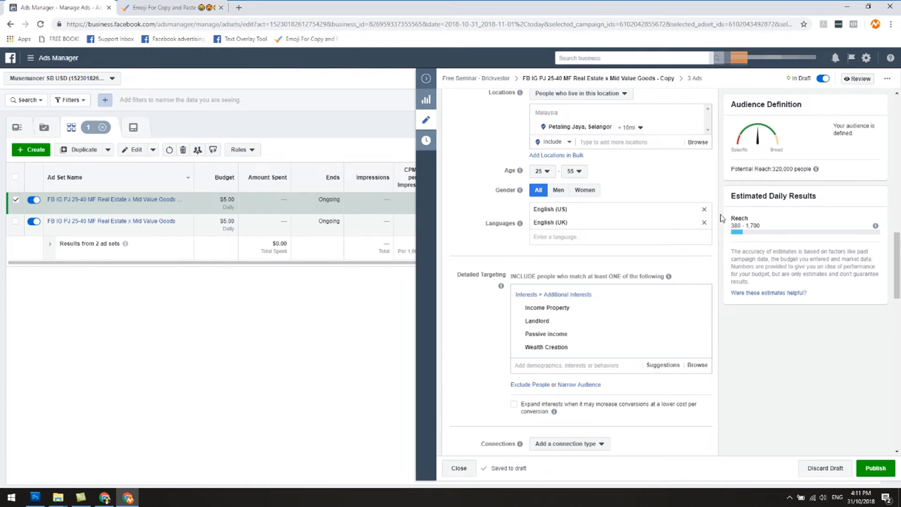
pyautogui.moveTo(643, 355)
pyautogui.moveTo(627, 310)
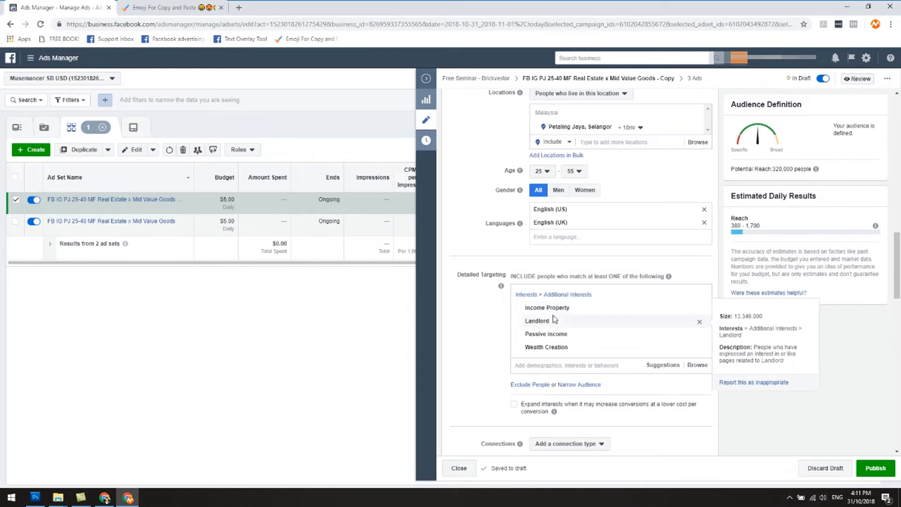
pyautogui.moveTo(569, 316)
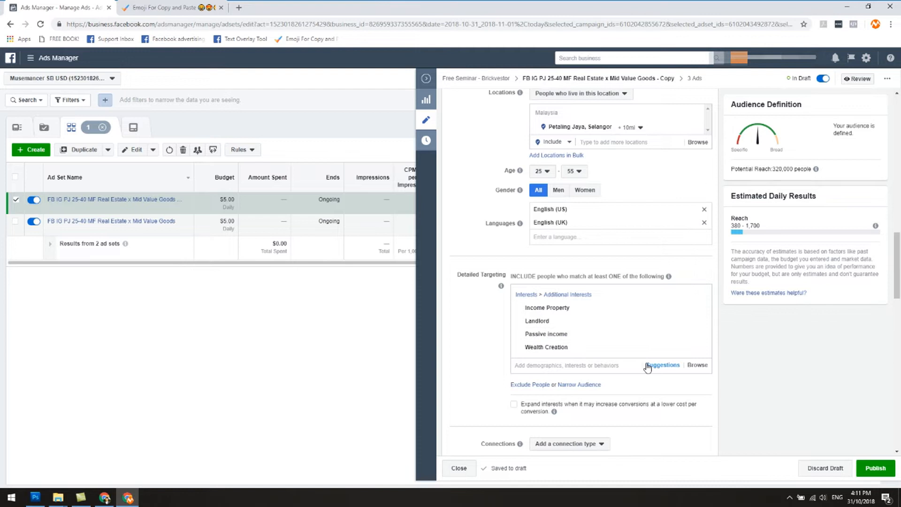
# Step: Add the suggested Real estate entrepreneur interest to the detailed targeting
pyautogui.click(668, 366)
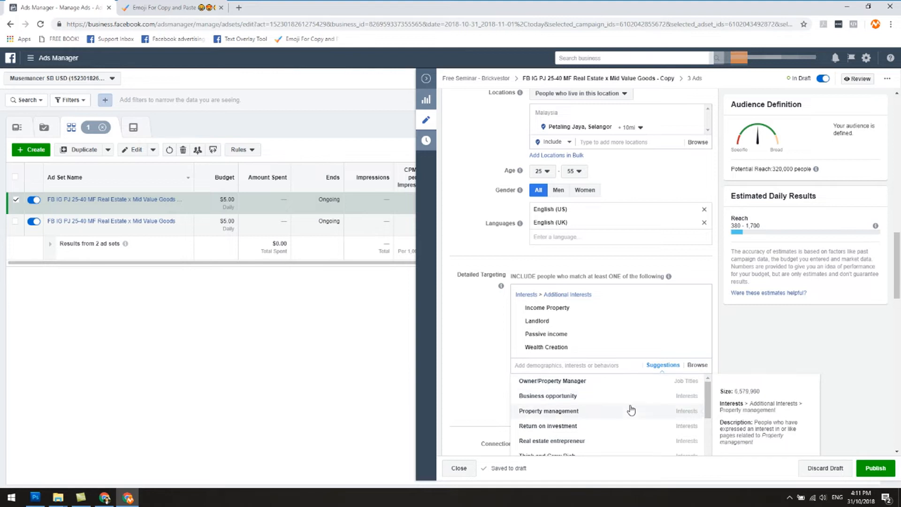
pyautogui.click(636, 441)
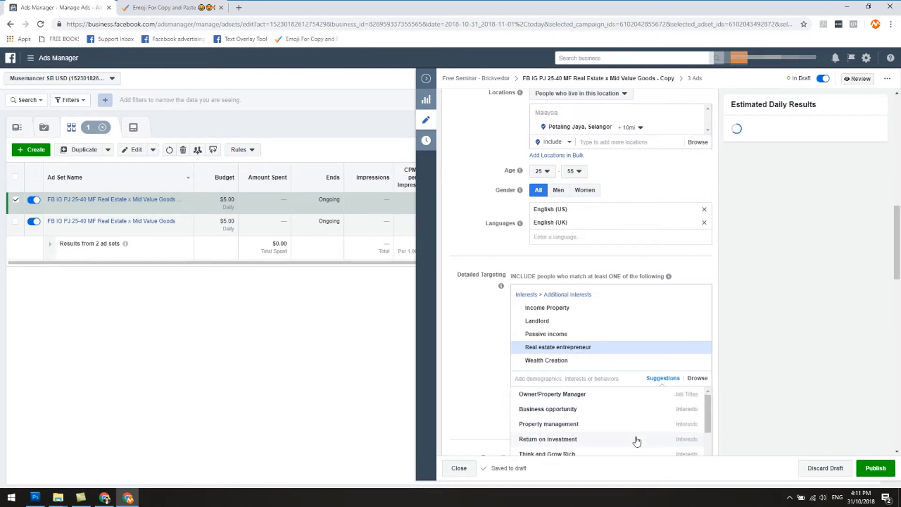
pyautogui.click(497, 328)
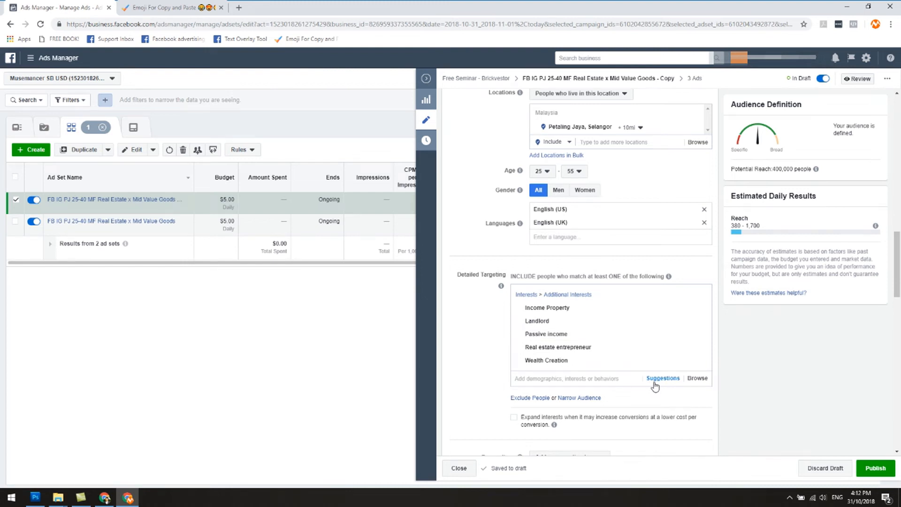
# Step: Review the selected interests, the placement platforms and the optimization and delivery settings of the copied ad set
pyautogui.moveTo(570, 353)
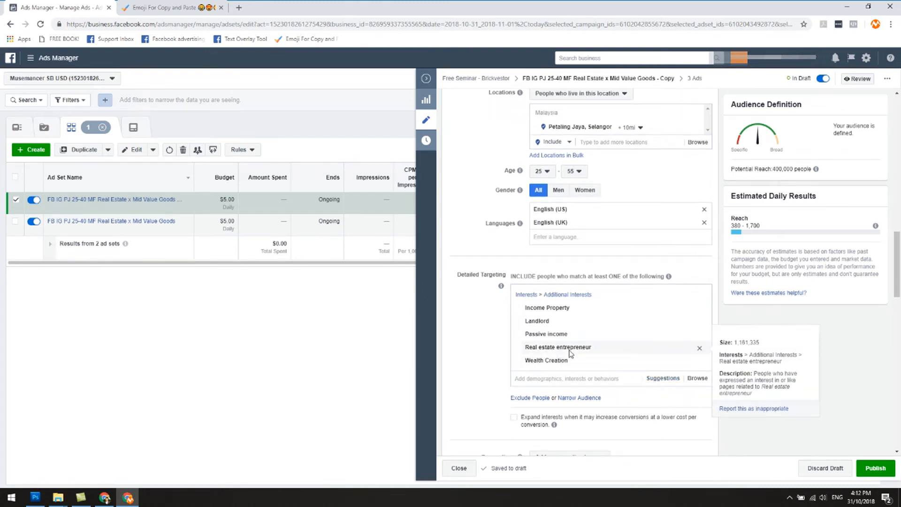
pyautogui.moveTo(546, 315)
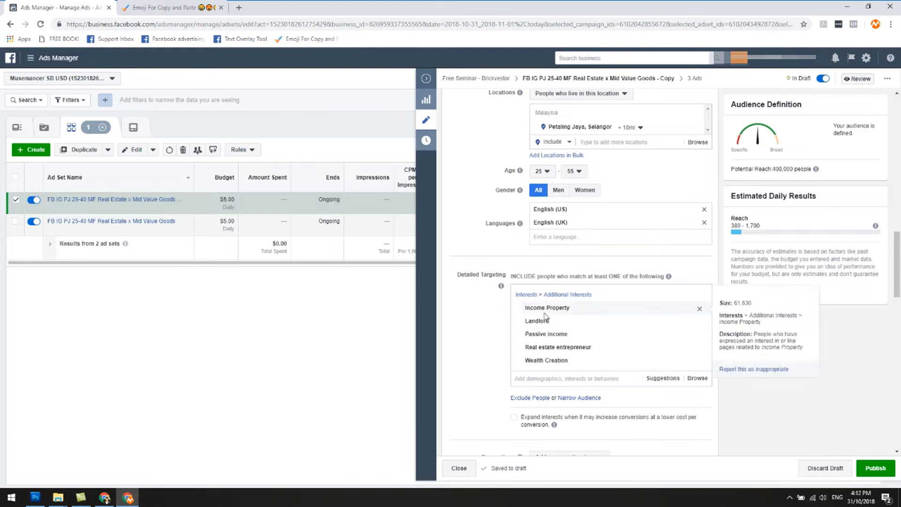
pyautogui.scroll(-3, 568, 376)
pyautogui.scroll(-6, 569, 382)
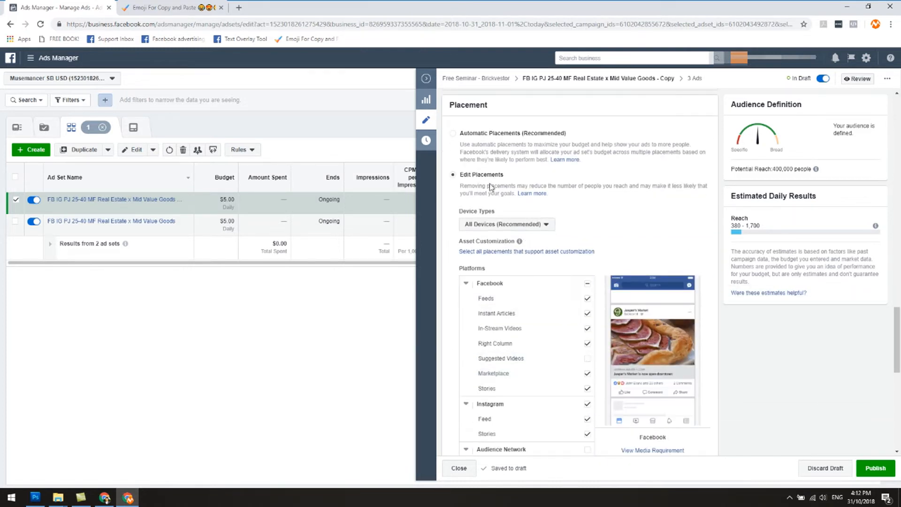
pyautogui.scroll(-3, 490, 187)
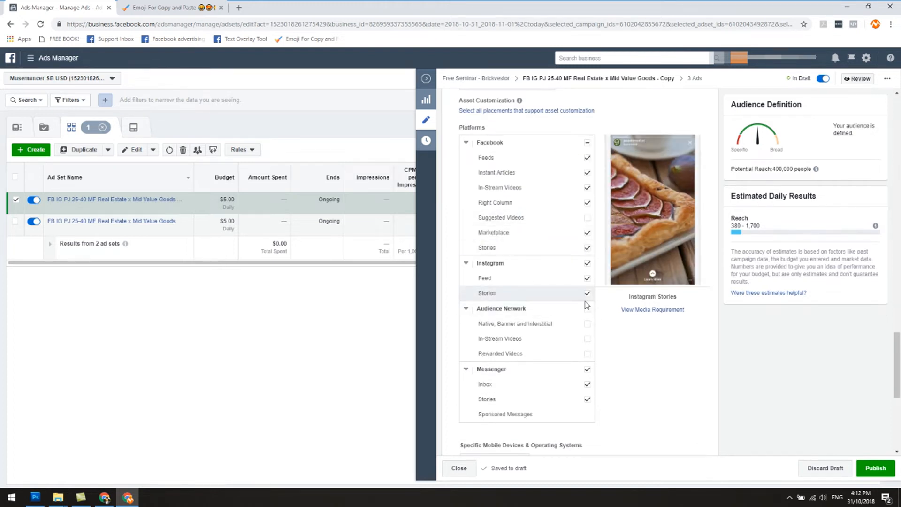
pyautogui.scroll(-6, 626, 365)
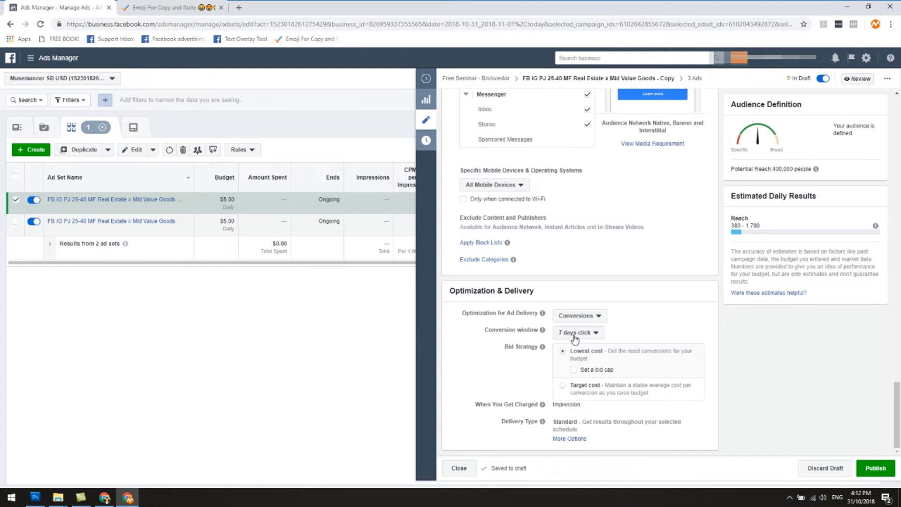
# Step: Rename the copied ad set as "FB IG PJ 25-40 MF Income Property"
pyautogui.scroll(6, 671, 315)
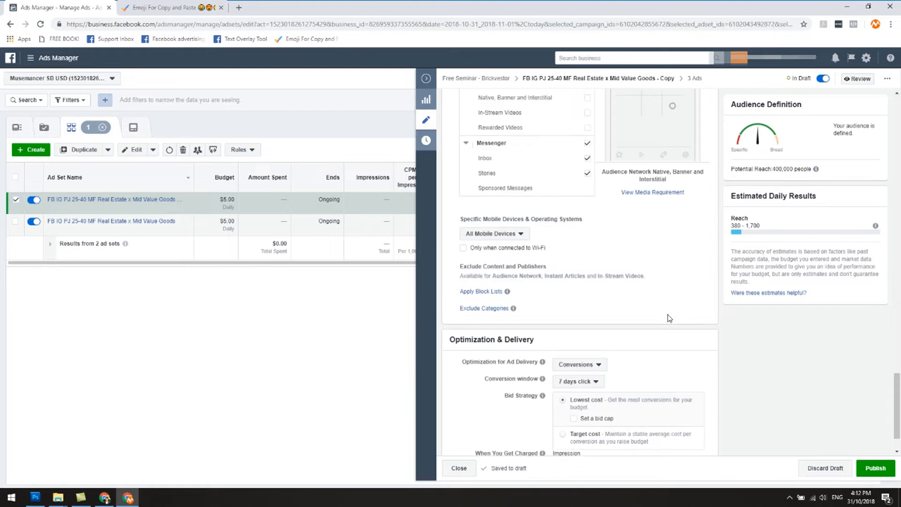
pyautogui.scroll(15, 668, 319)
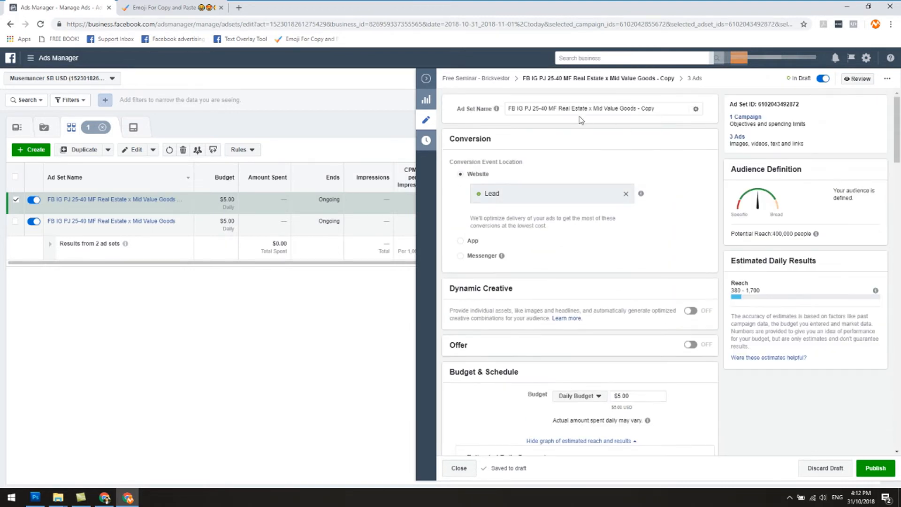
pyautogui.moveTo(558, 110); pyautogui.dragTo(662, 125)
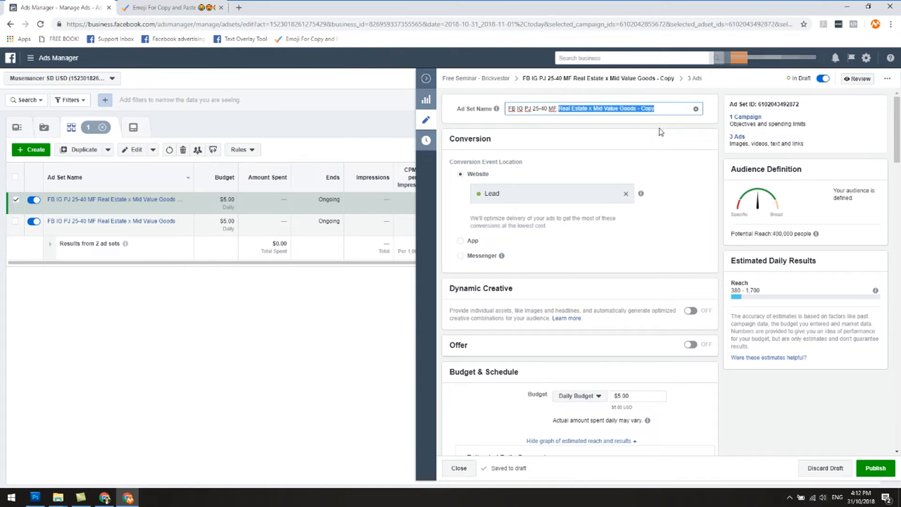
pyautogui.press('BackSpace')
pyautogui.scroll(-10, 640, 188)
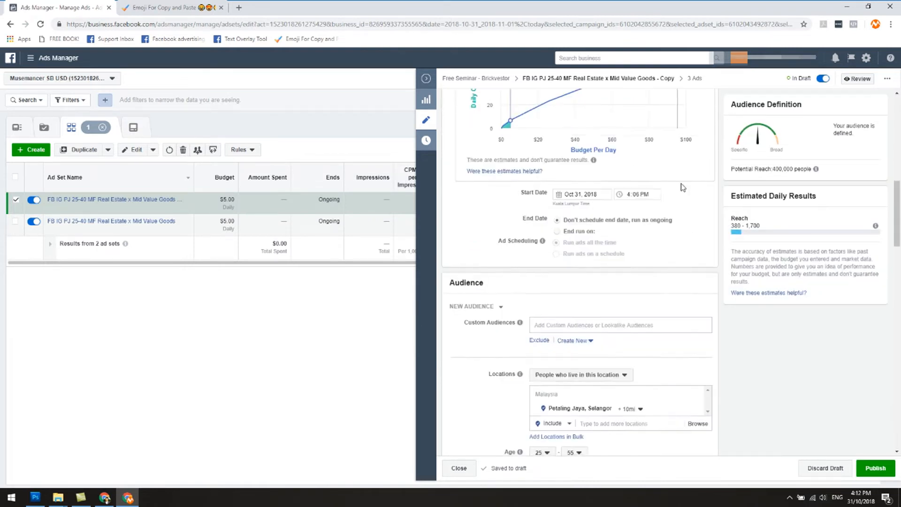
pyautogui.scroll(-6, 629, 294)
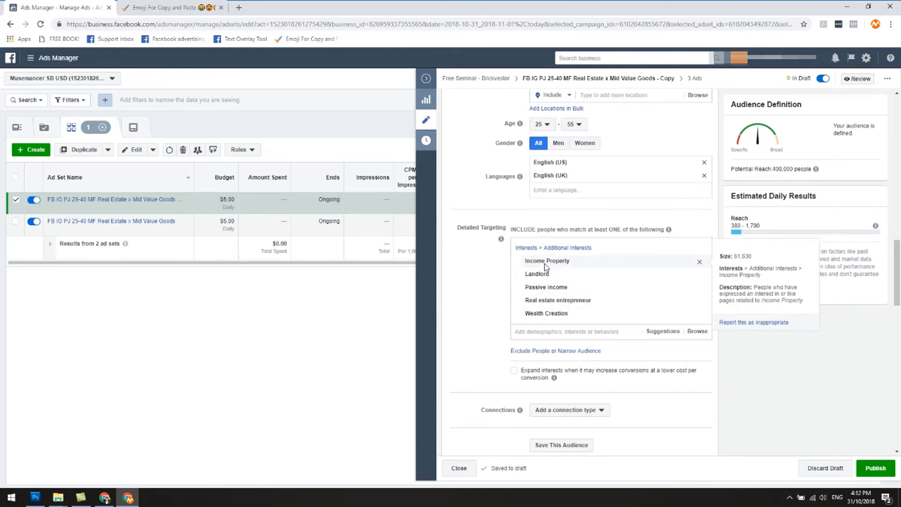
pyautogui.scroll(15, 540, 261)
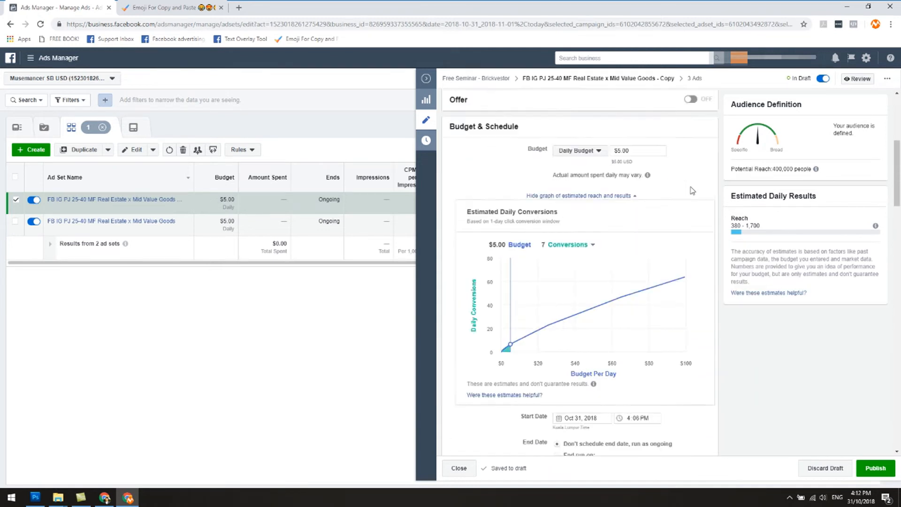
pyautogui.write('Income Property')
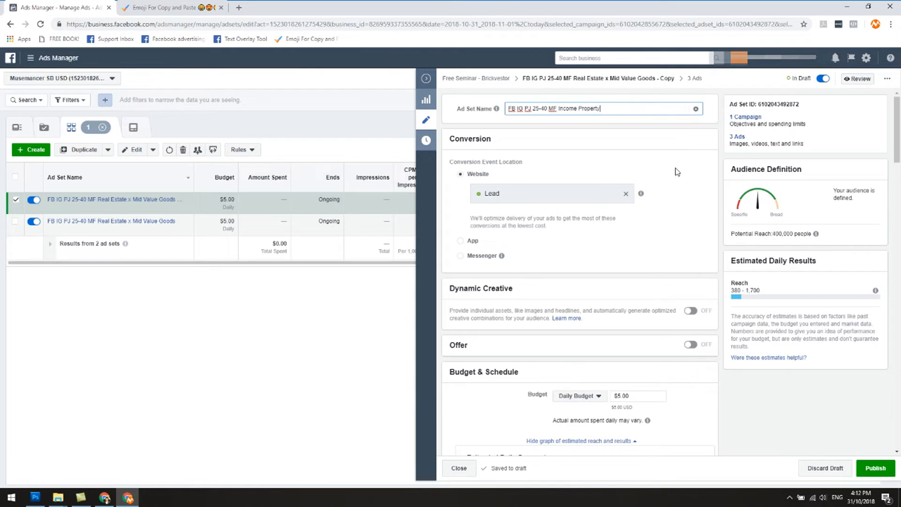
pyautogui.click(678, 172)
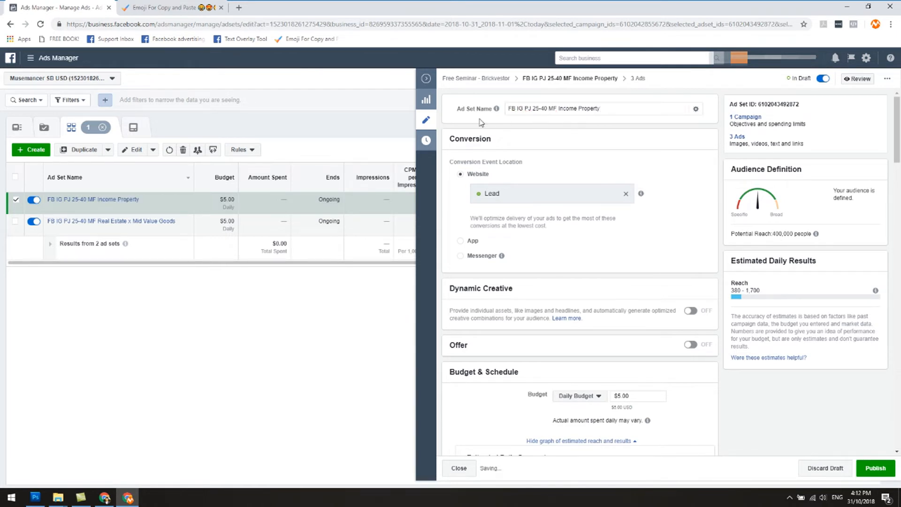
pyautogui.scroll(-10, 822, 413)
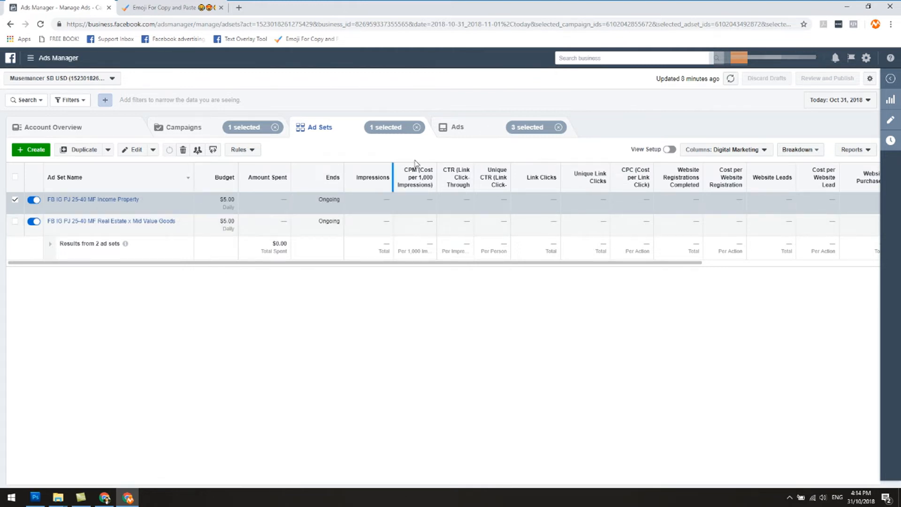
# Step: Show the ads of the Income Property ad set and inspect Ad 1 - Image 3, Image 1 and Image 2 in the editor
pyautogui.click(456, 135)
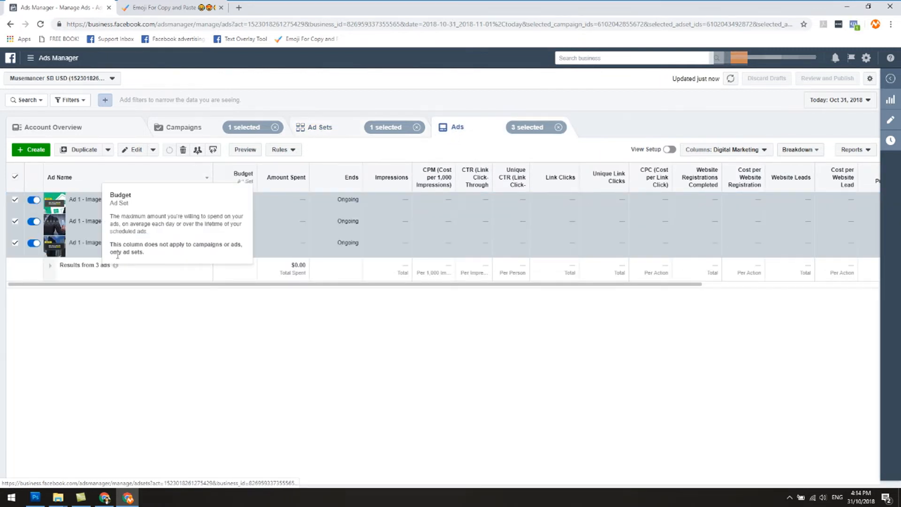
pyautogui.moveTo(115, 256)
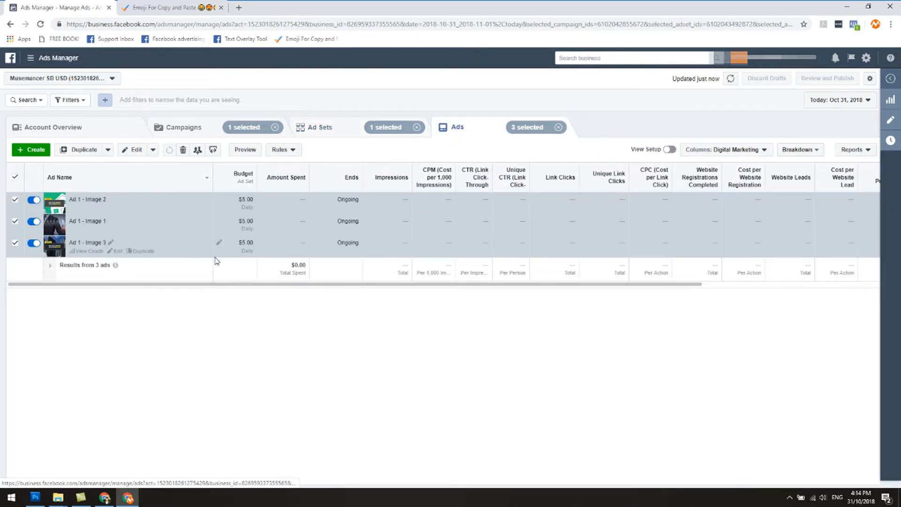
pyautogui.click(118, 250)
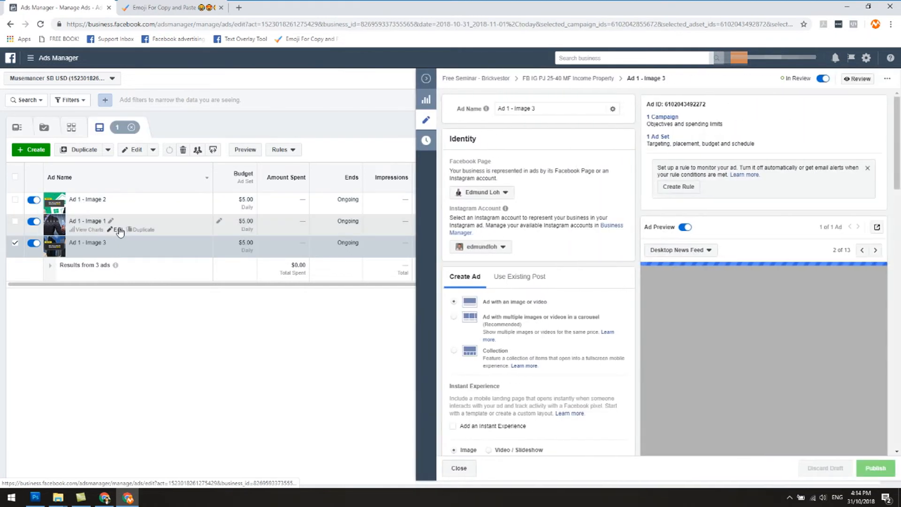
pyautogui.click(118, 229)
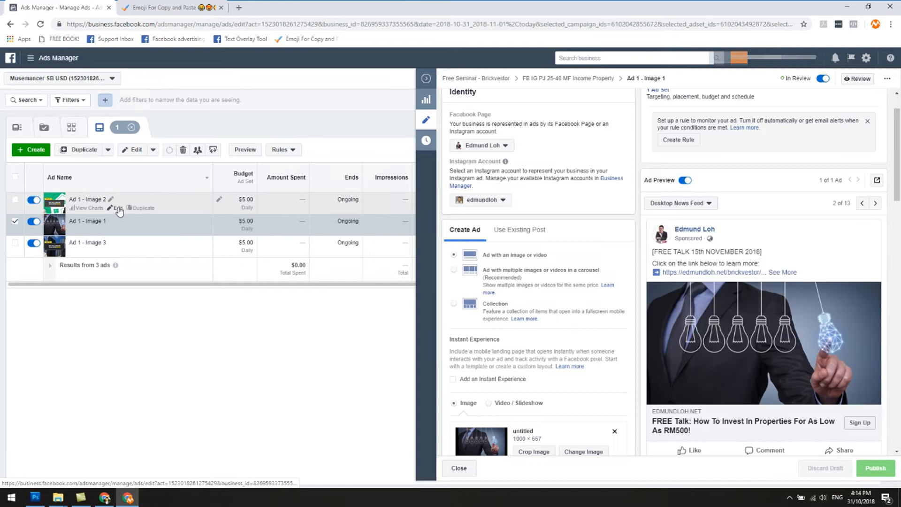
pyautogui.click(119, 209)
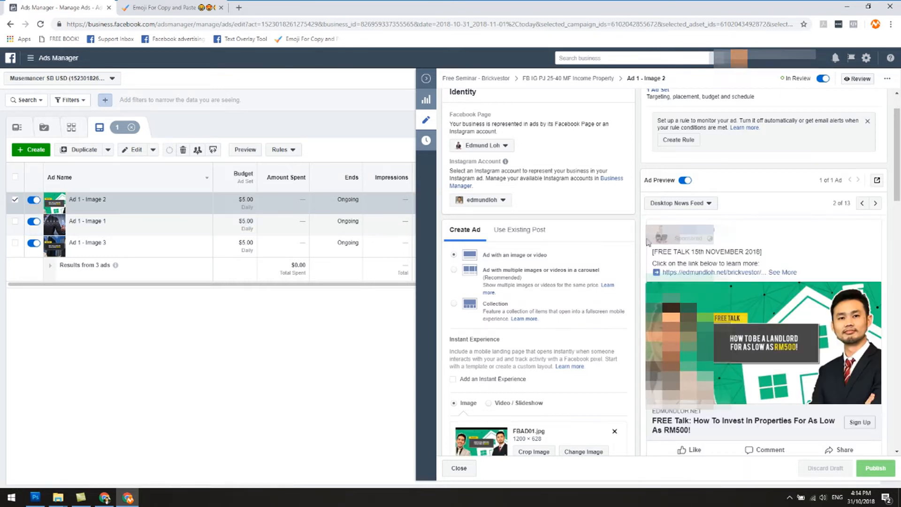
# Step: Open the Facebook post with comments for Ad 1 - Image 2 of the Income Property ad set
pyautogui.scroll(-2, 728, 323)
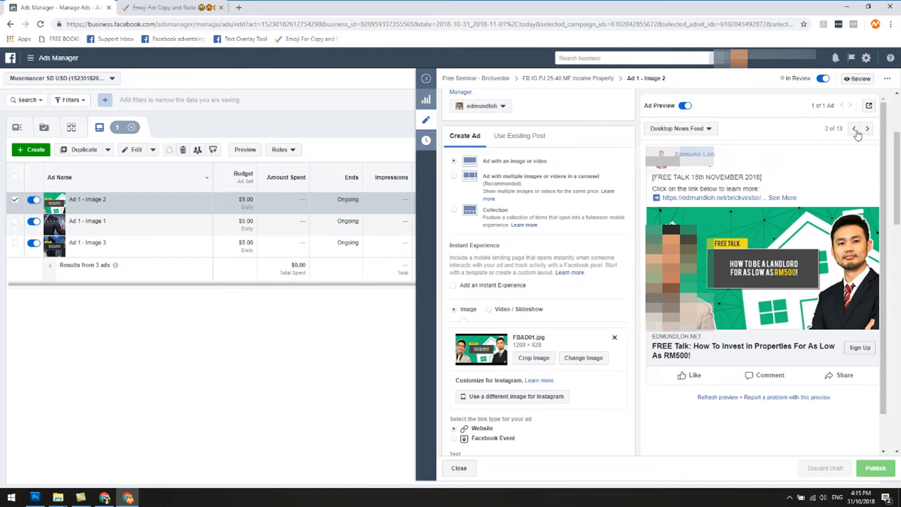
pyautogui.click(870, 107)
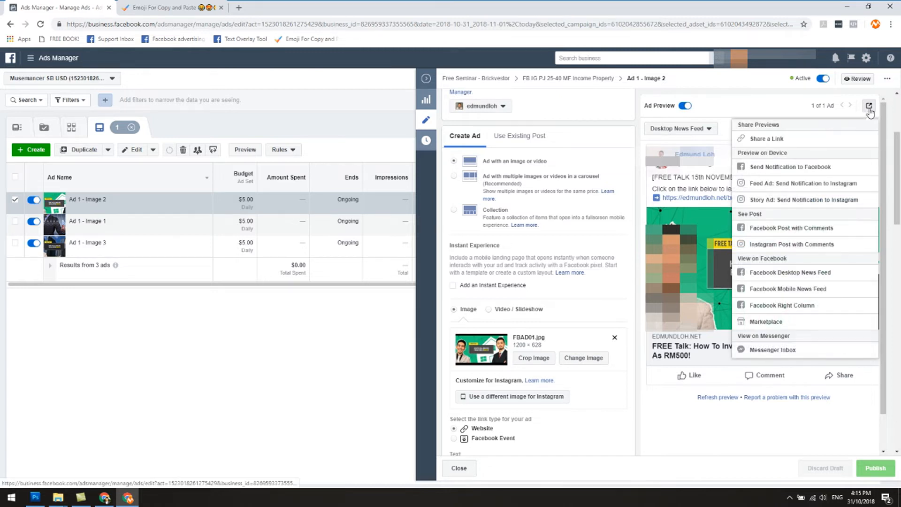
pyautogui.click(794, 230)
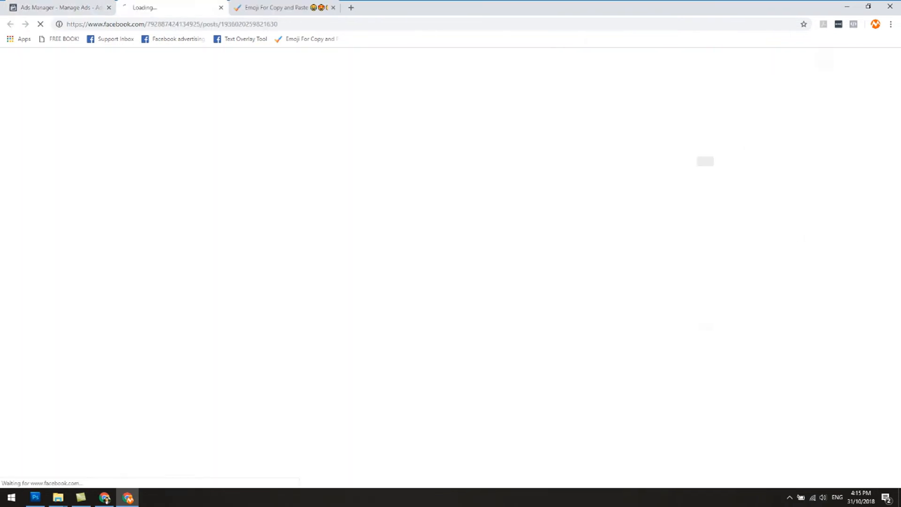
# Step: Return to Ads Manager, select only the Real Estate x Mid Value Goods ad set and open its Ad 1 - Image 2 in the editor
pyautogui.click(56, 7)
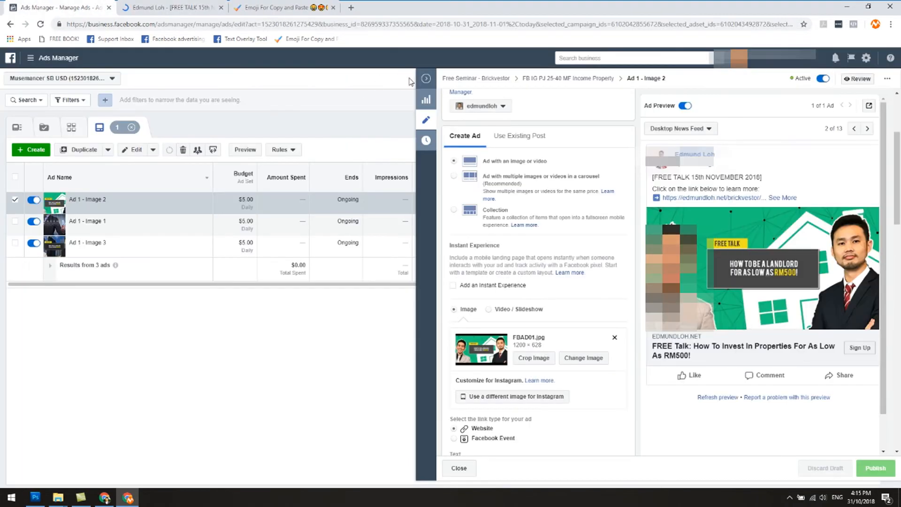
pyautogui.click(426, 78)
pyautogui.click(333, 132)
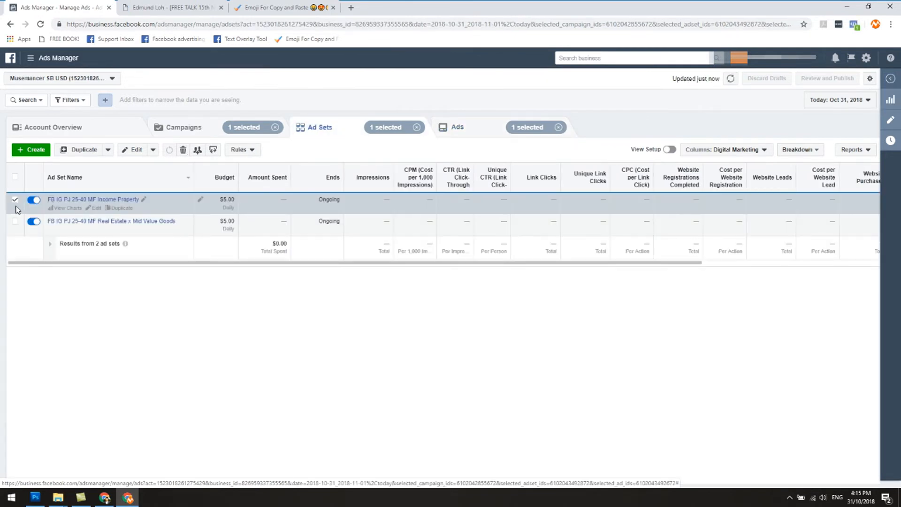
pyautogui.click(15, 199)
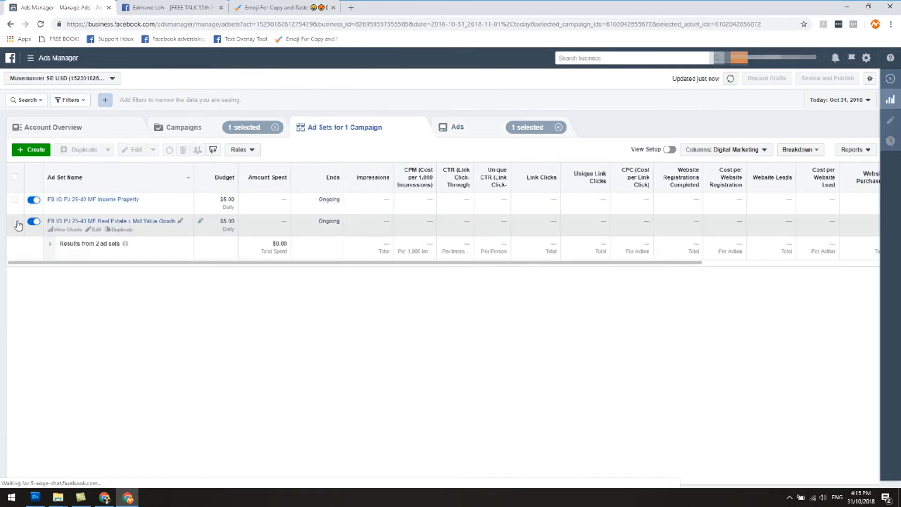
pyautogui.click(16, 222)
pyautogui.click(505, 131)
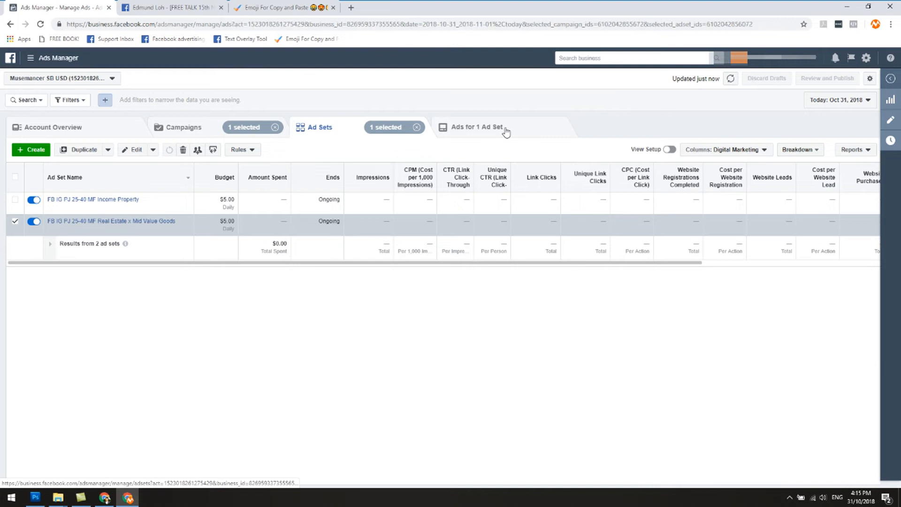
pyautogui.click(118, 251)
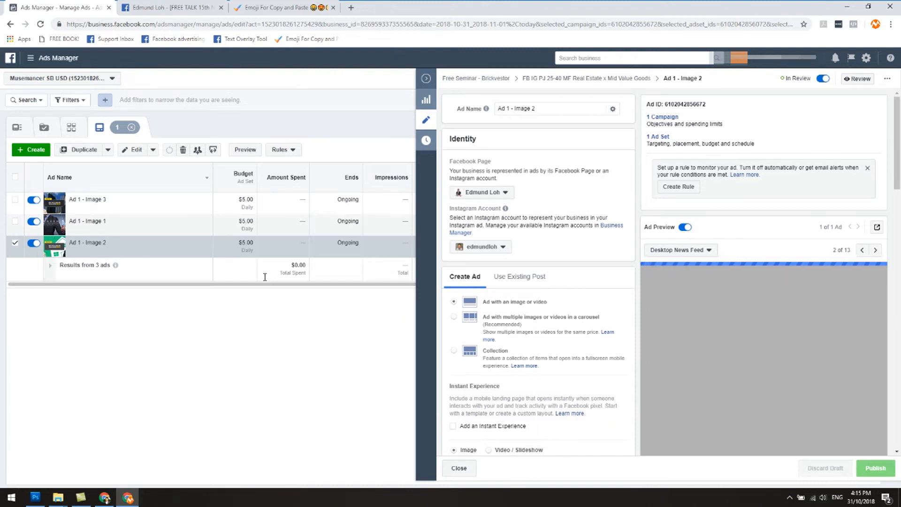
# Step: Open the Facebook post with comments for the Real Estate ad set's Ad 1 - Image 2 and close the emoji page
pyautogui.scroll(-1, 813, 284)
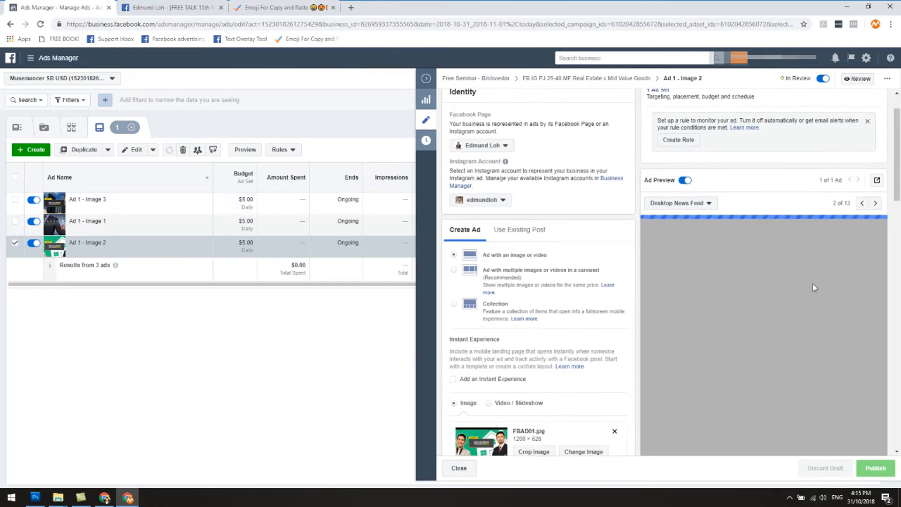
pyautogui.scroll(-1, 813, 283)
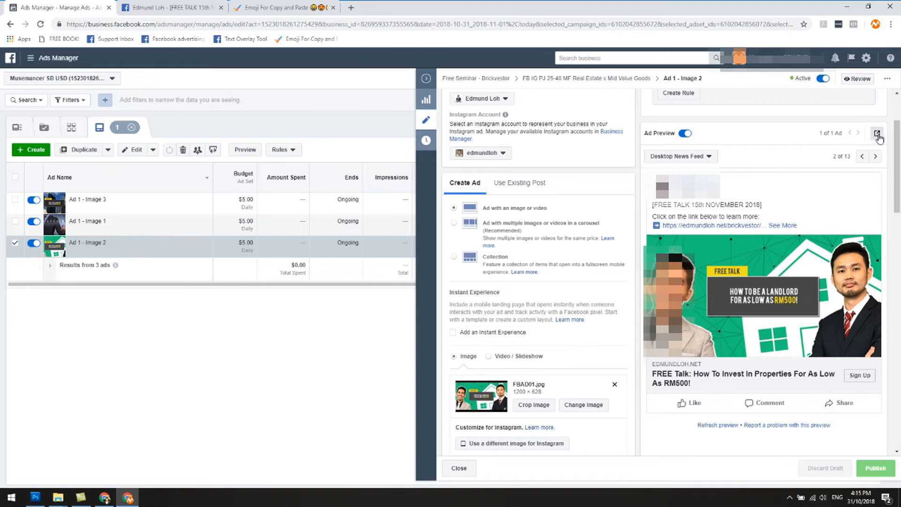
pyautogui.click(877, 134)
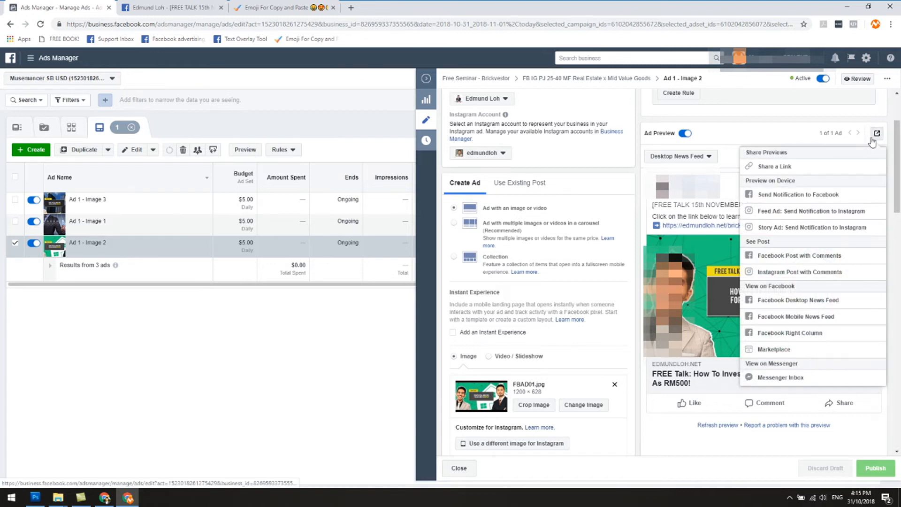
pyautogui.click(798, 262)
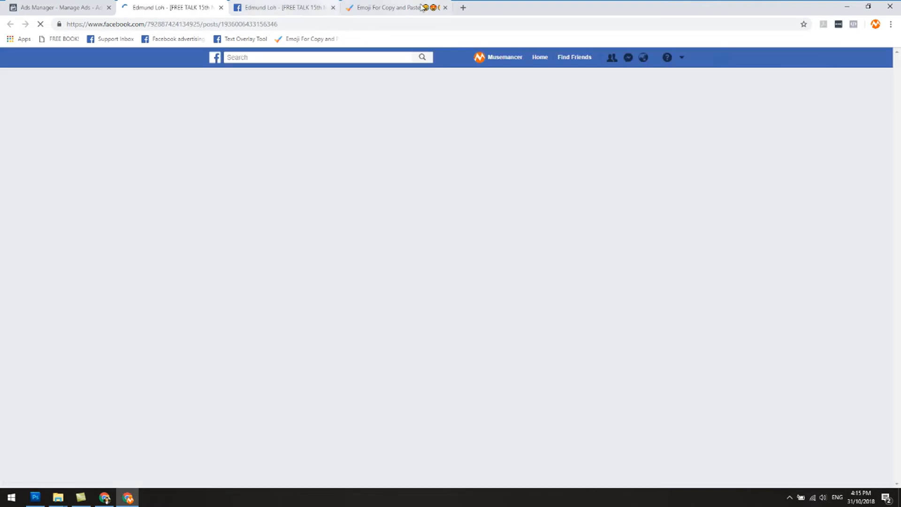
pyautogui.click(445, 8)
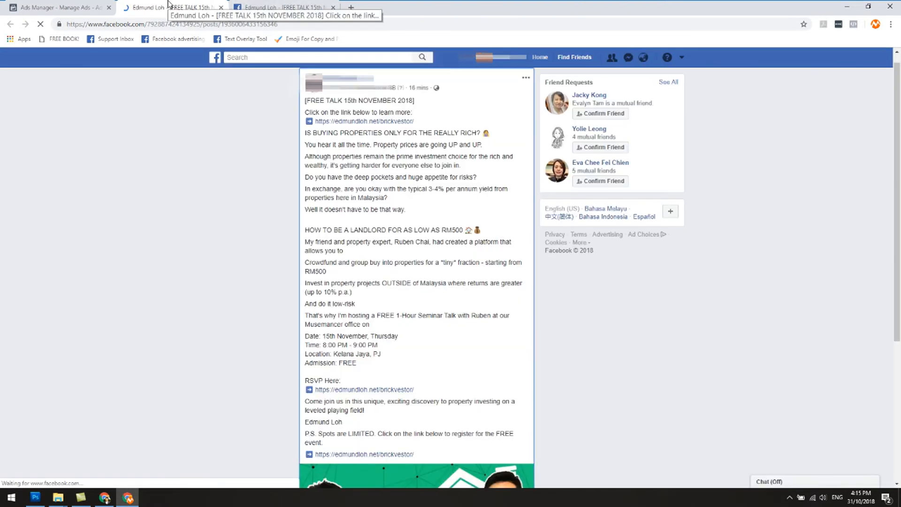
# Step: Compare the text, image and engagement area of the two opened Facebook ad posts
pyautogui.scroll(-5, 258, 187)
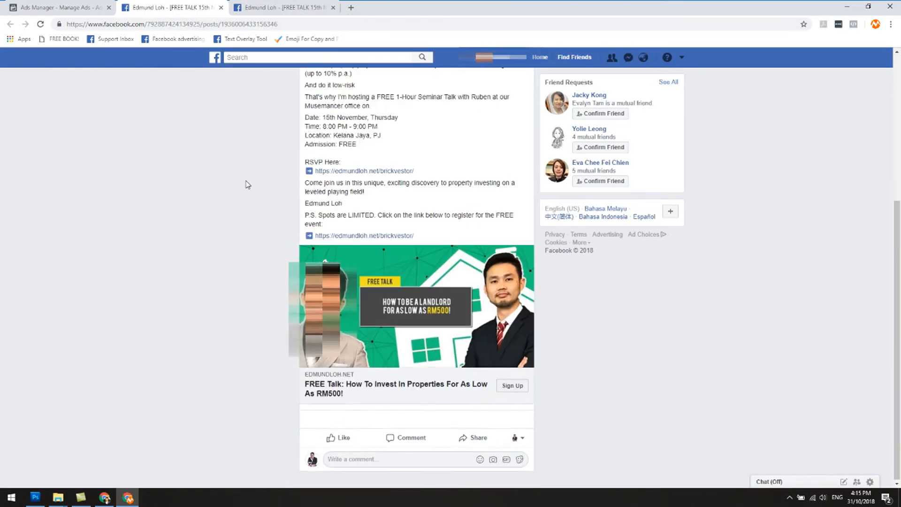
pyautogui.click(265, 5)
pyautogui.scroll(-5, 248, 207)
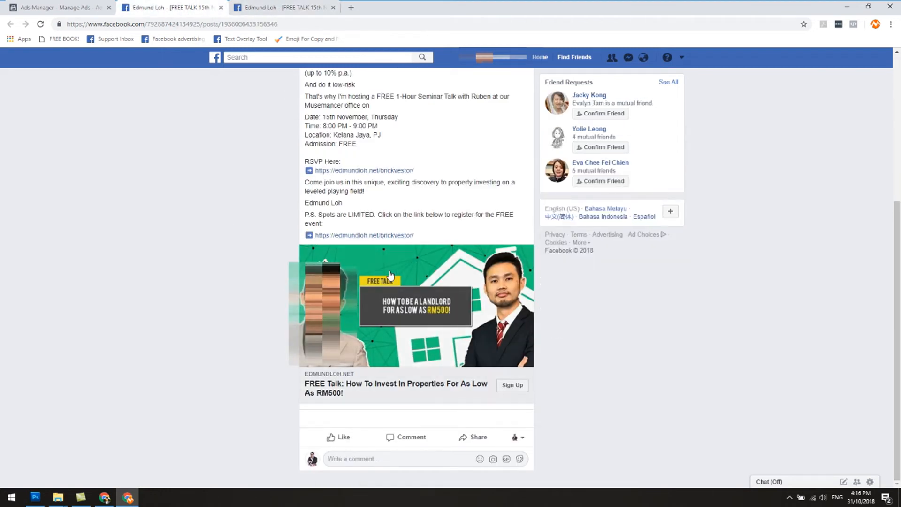
pyautogui.click(178, 6)
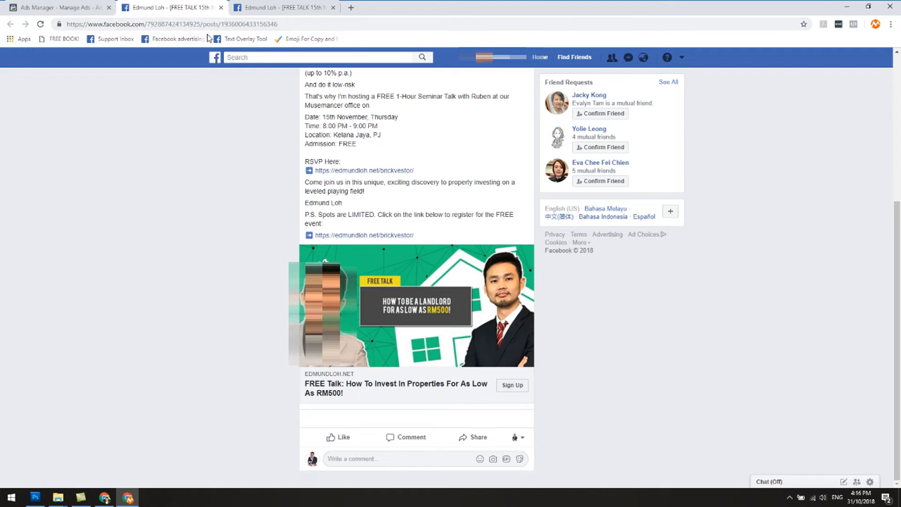
# Step: Compare the post IDs at the end of the two Facebook ad posts' web addresses
pyautogui.moveTo(222, 25); pyautogui.dragTo(283, 25)
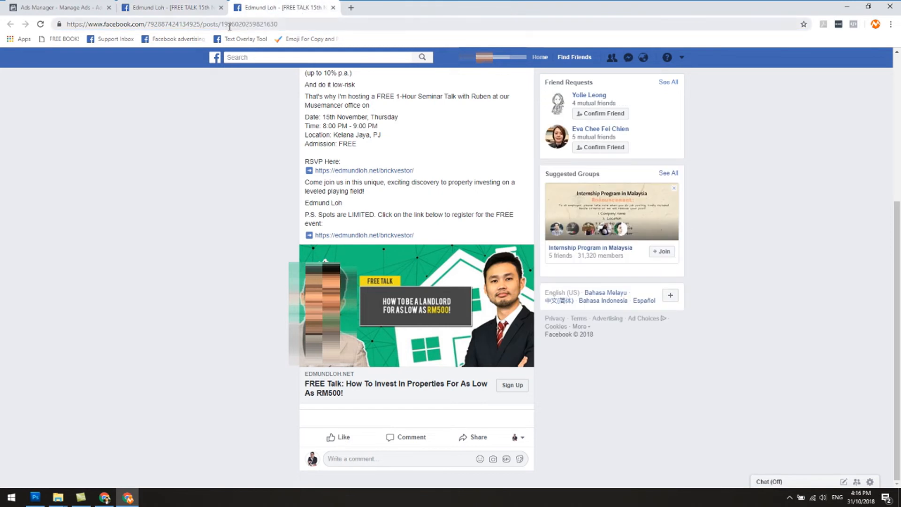
pyautogui.moveTo(223, 25); pyautogui.dragTo(281, 27)
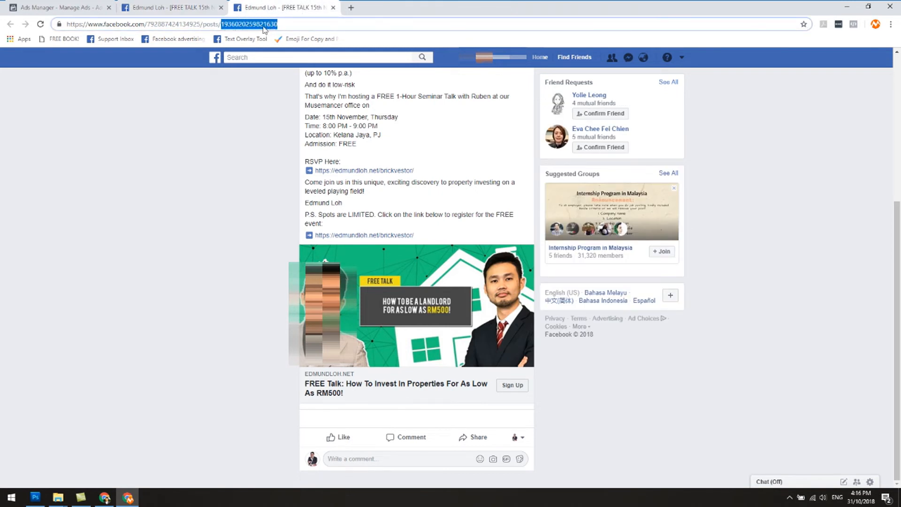
pyautogui.click(191, 6)
pyautogui.doubleClick(267, 25)
pyautogui.click(285, 22)
pyautogui.click(270, 7)
pyautogui.click(198, 5)
pyautogui.click(248, 4)
pyautogui.click(194, 5)
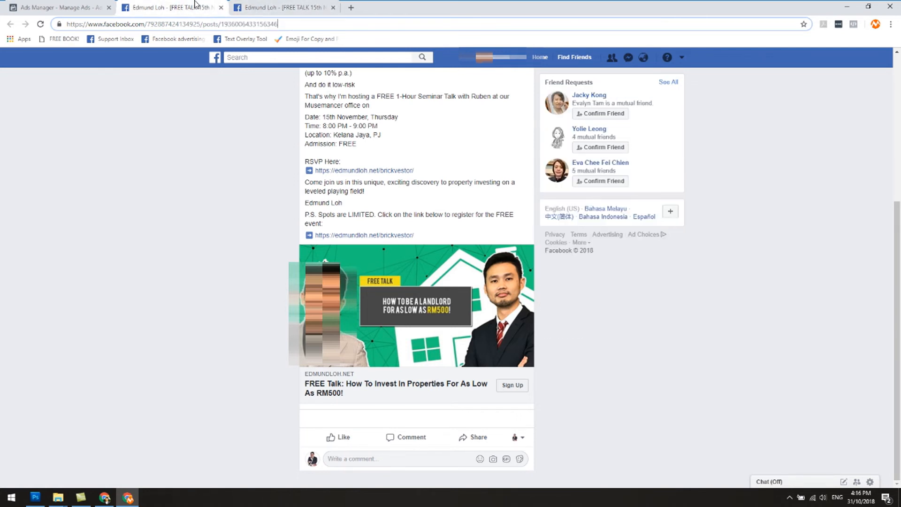
pyautogui.click(286, 6)
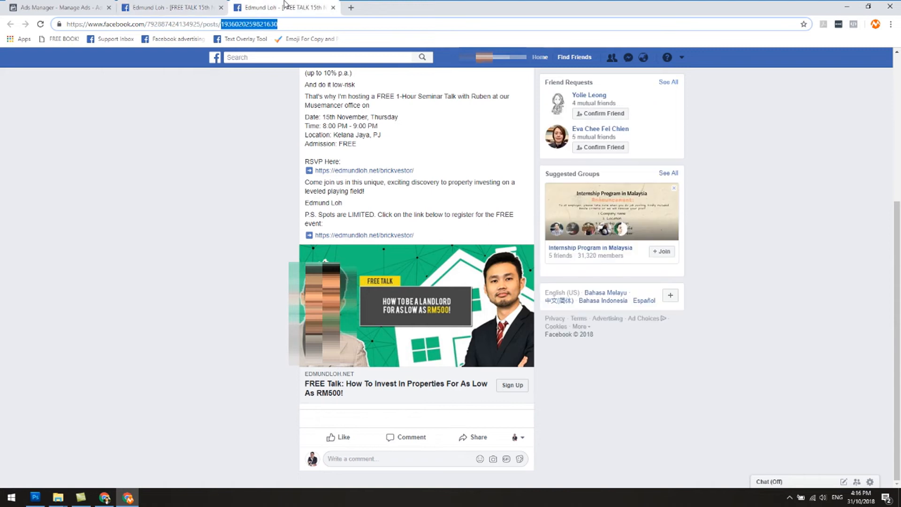
pyautogui.click(204, 5)
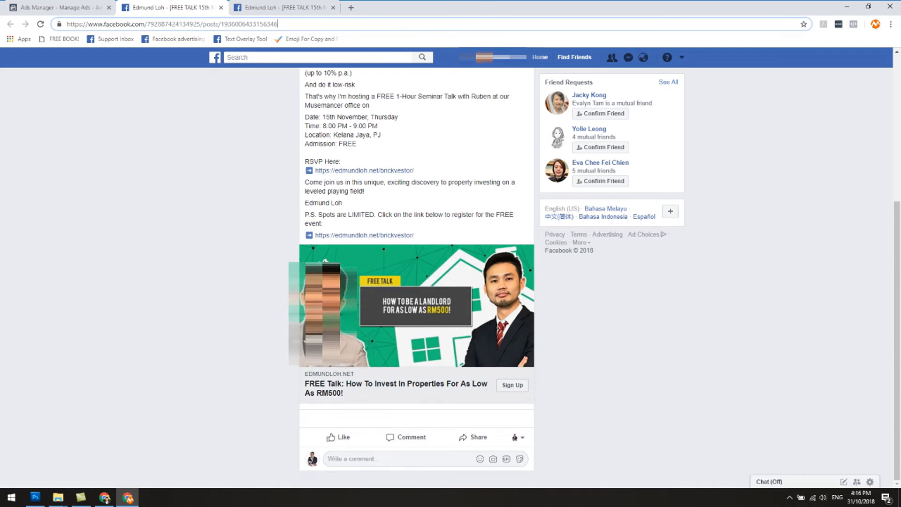
# Step: Recheck the engagement areas of the two opened Facebook ad posts and close both posts
pyautogui.click(380, 455)
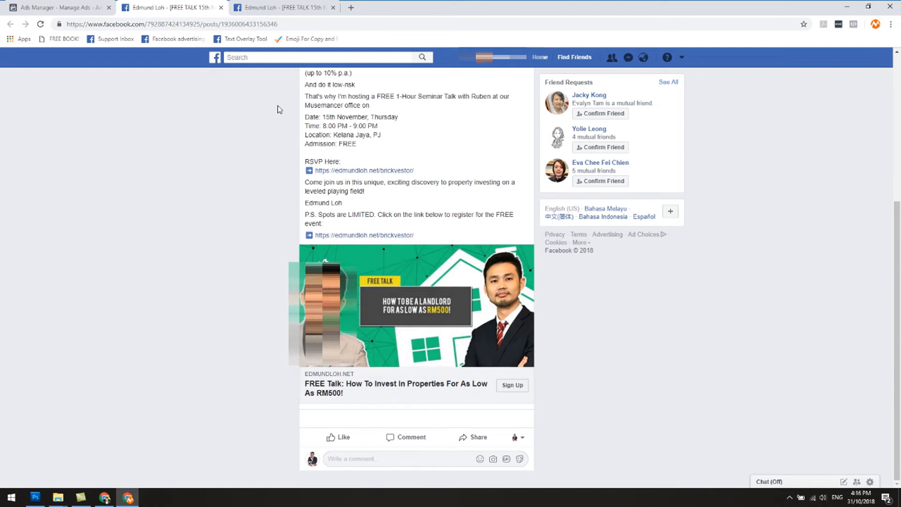
pyautogui.click(271, 8)
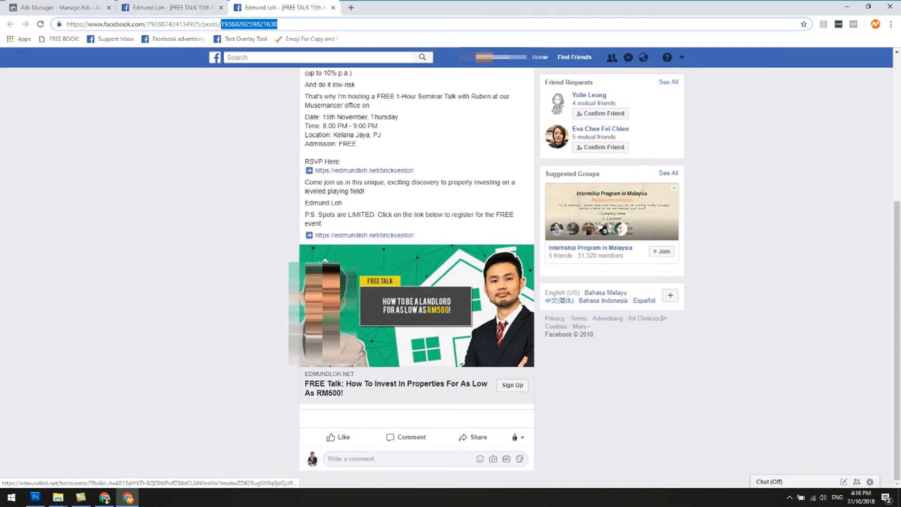
pyautogui.scroll(3, 288, 321)
pyautogui.scroll(-3, 289, 320)
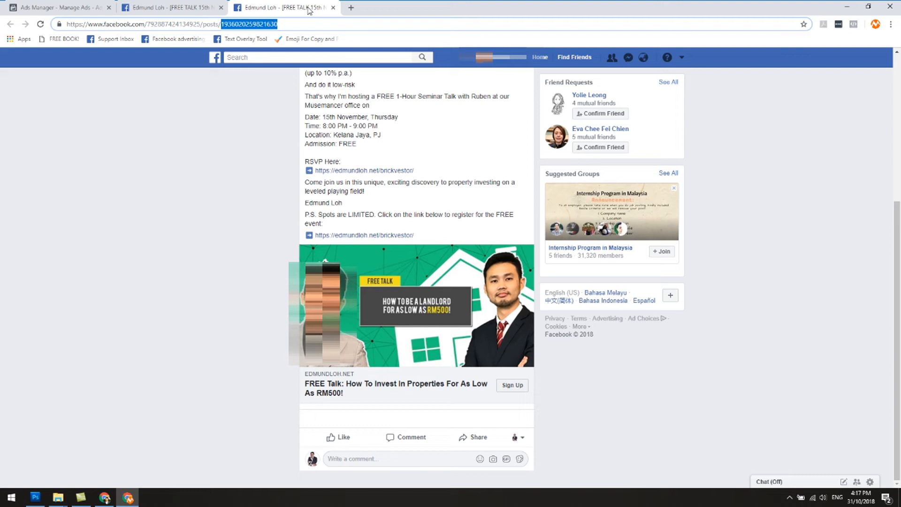
pyautogui.click(333, 7)
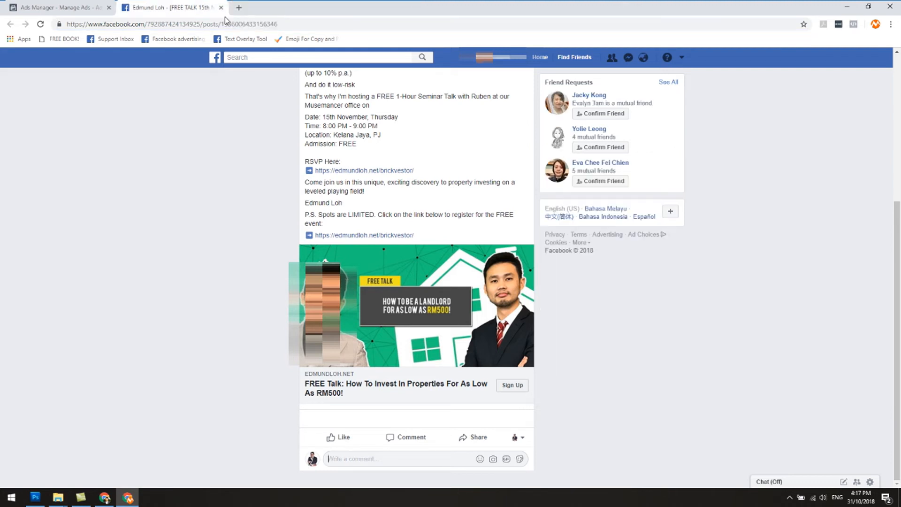
pyautogui.click(221, 8)
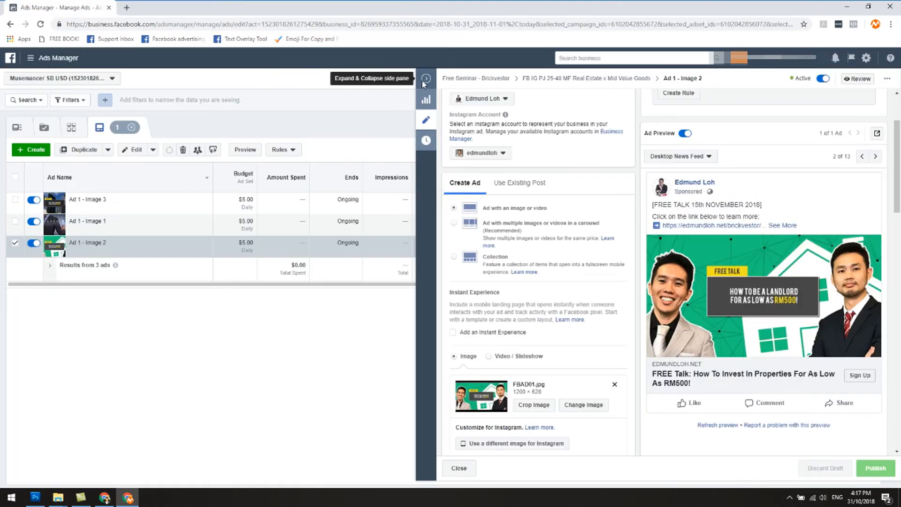
# Step: Confirm the Real Estate x Mid Value Goods ad set is selected and open its Ad 1 - Image 1 as a Facebook post with comments
pyautogui.click(428, 80)
pyautogui.click(328, 127)
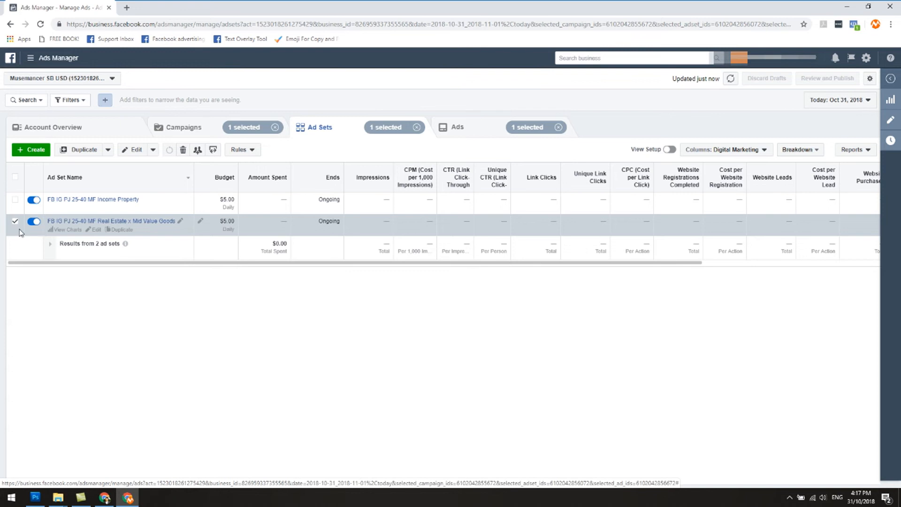
pyautogui.click(495, 133)
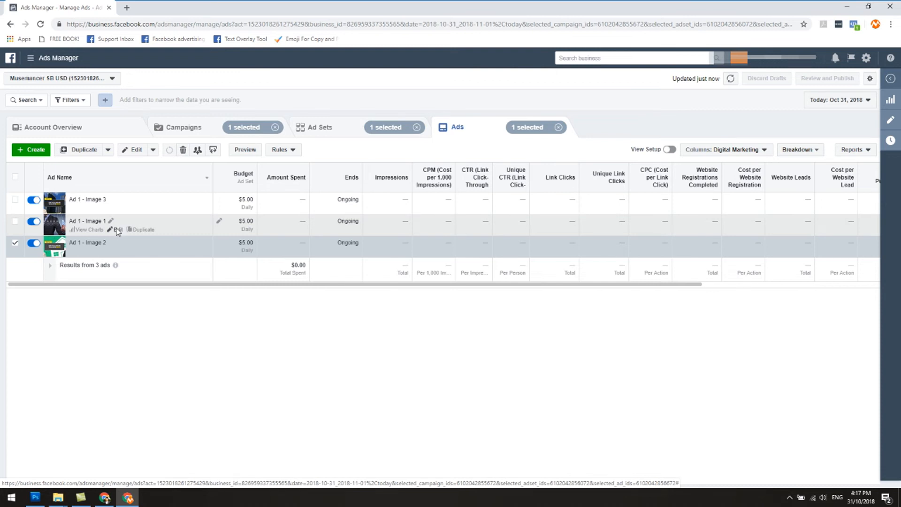
pyautogui.click(117, 229)
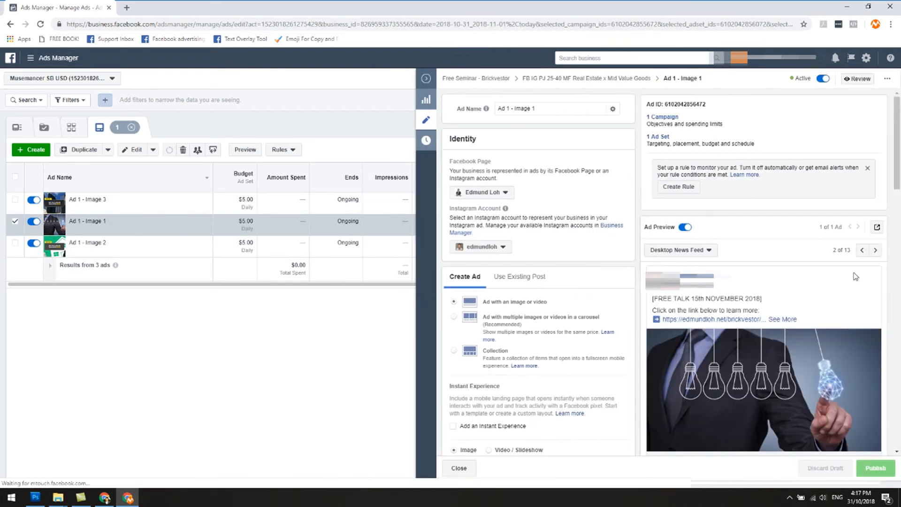
pyautogui.click(876, 229)
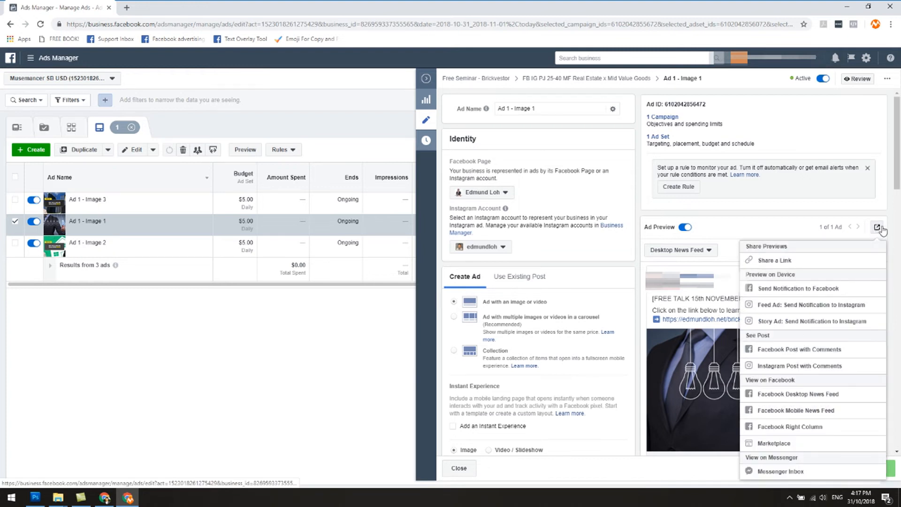
pyautogui.click(792, 350)
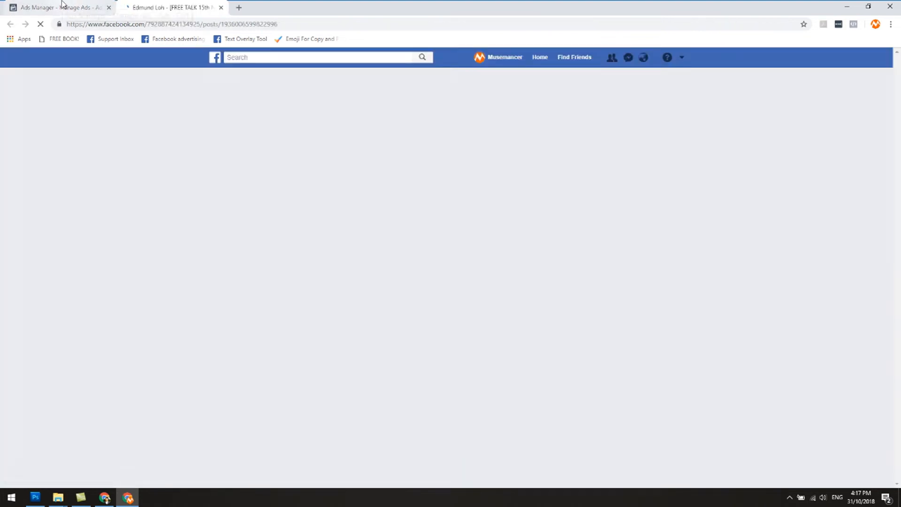
# Step: Open the Facebook post with comments for the Real Estate ad set's Ad 1 - Image 2, placing it after the Image 1 post
pyautogui.click(66, 7)
pyautogui.click(119, 248)
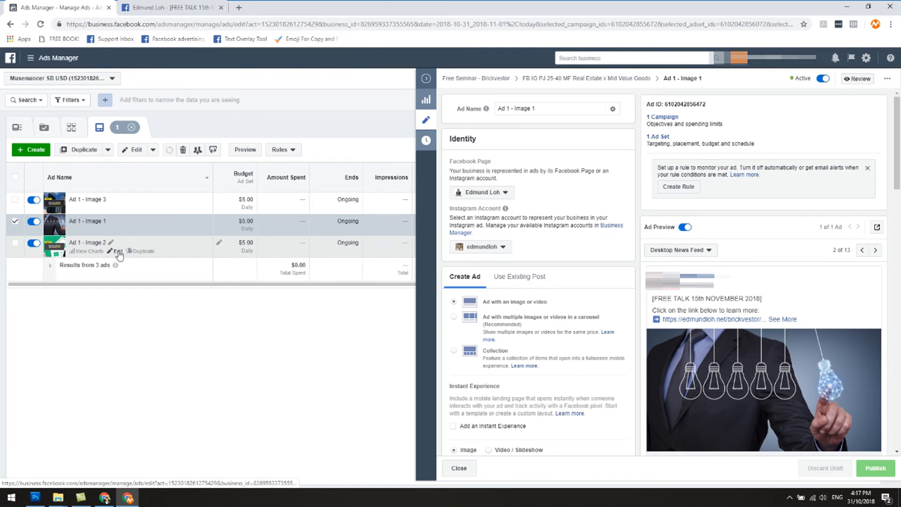
pyautogui.click(877, 228)
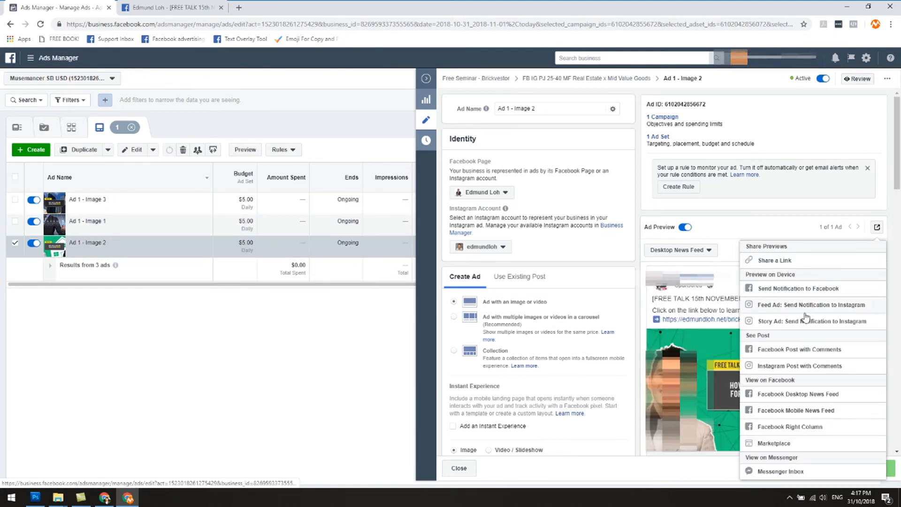
pyautogui.click(800, 354)
pyautogui.moveTo(187, 8); pyautogui.dragTo(276, 9)
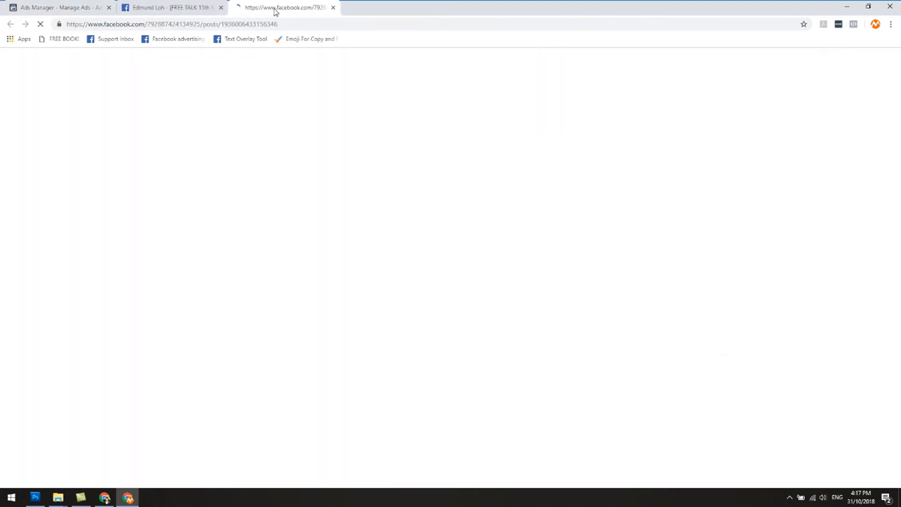
# Step: Open the Facebook post with comments for the Real Estate ad set's Ad 1 - Image 3, placing it after the other posts
pyautogui.click(23, 8)
pyautogui.click(117, 208)
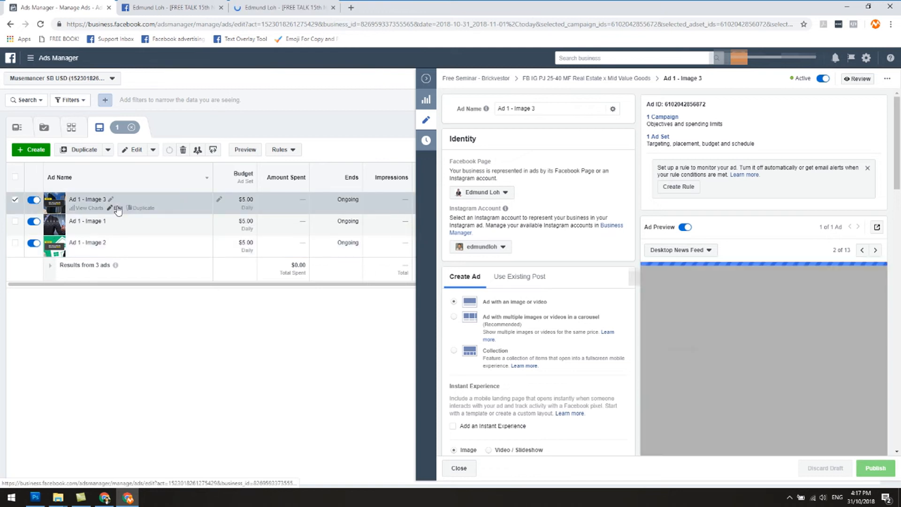
pyautogui.click(876, 227)
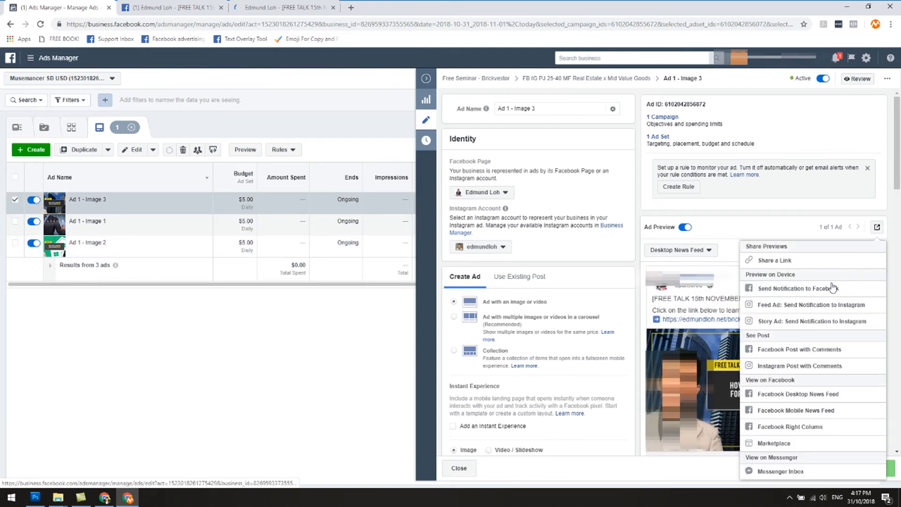
pyautogui.click(814, 355)
pyautogui.moveTo(197, 7); pyautogui.dragTo(404, 7)
# Step: Return to Ads Manager, select only the Income Property ad set and open its Ad 1 - Image 1 in the editor
pyautogui.click(34, 7)
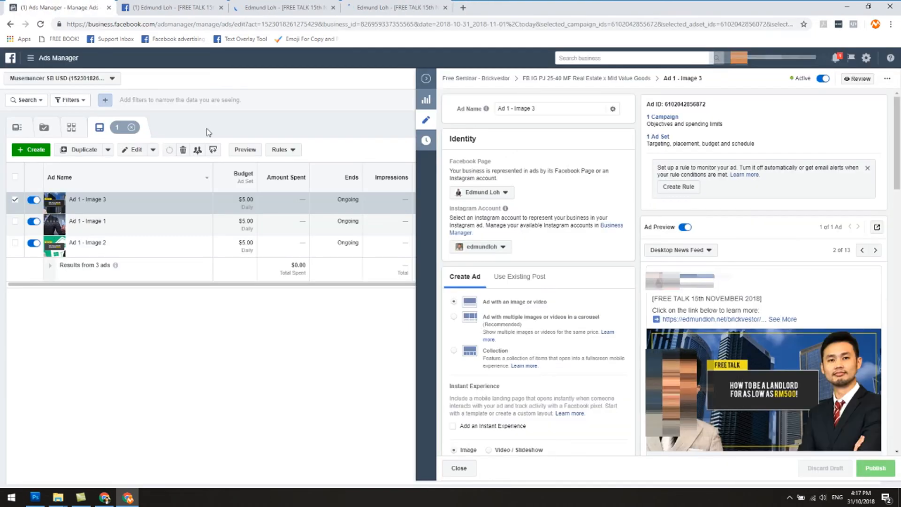
pyautogui.click(427, 78)
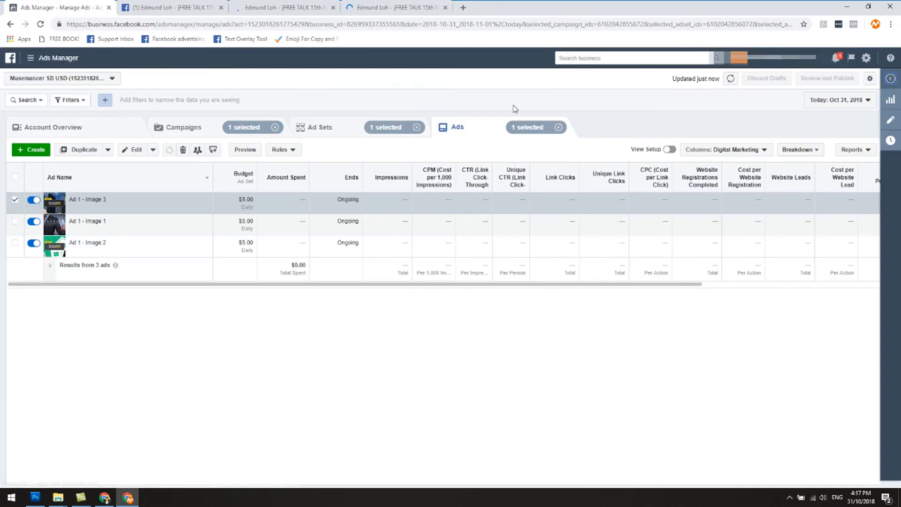
pyautogui.click(326, 129)
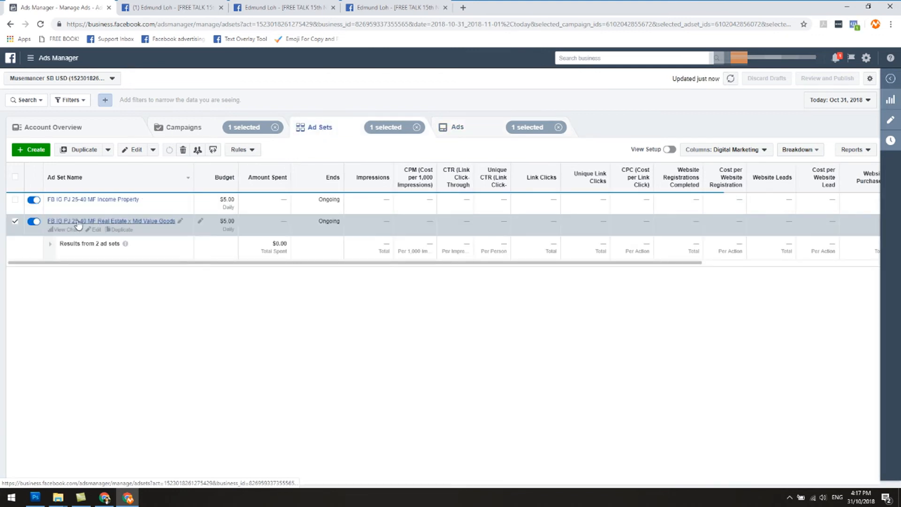
pyautogui.click(14, 223)
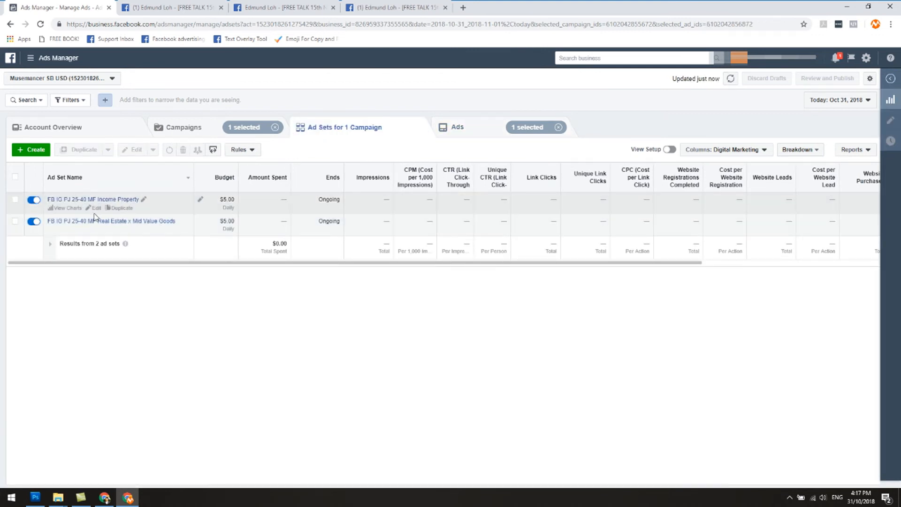
pyautogui.click(15, 199)
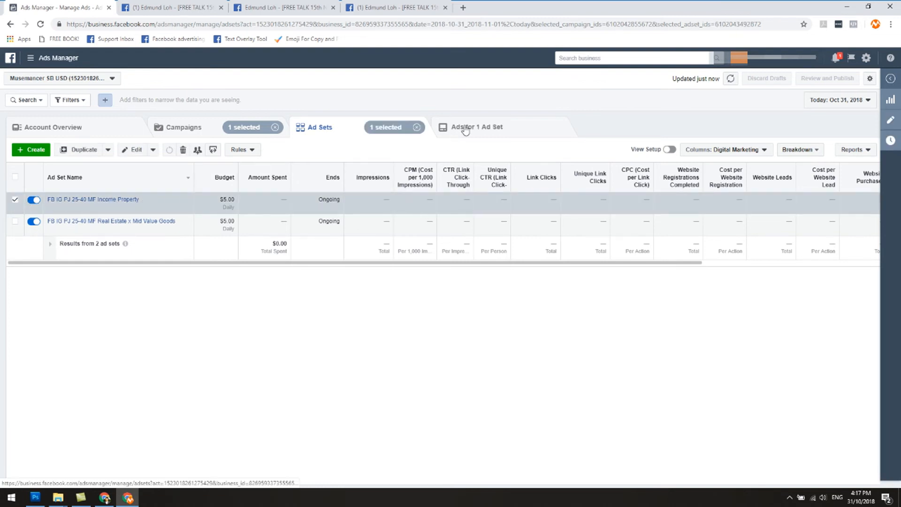
pyautogui.click(464, 128)
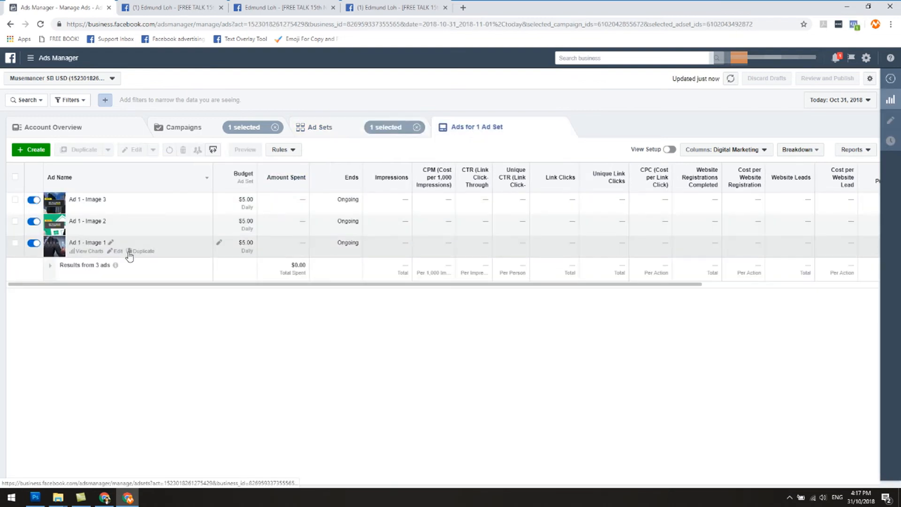
pyautogui.click(118, 251)
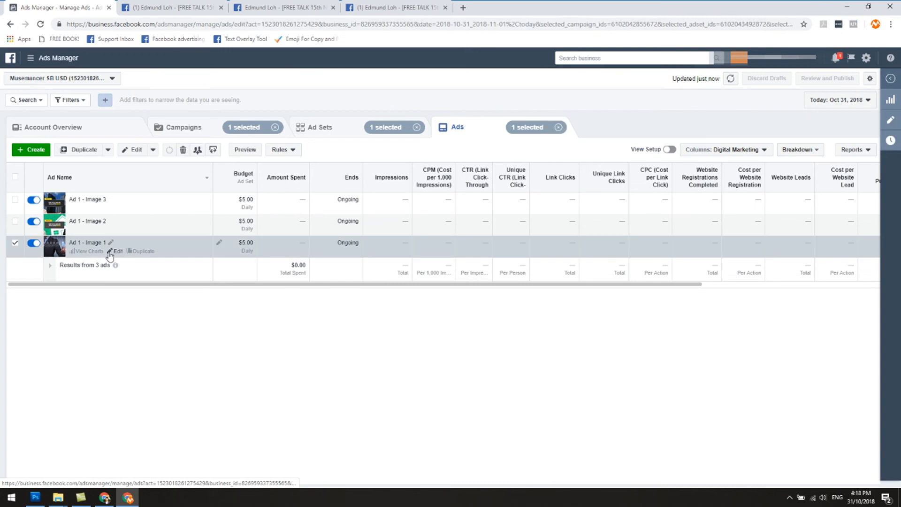
pyautogui.scroll(-2, 795, 281)
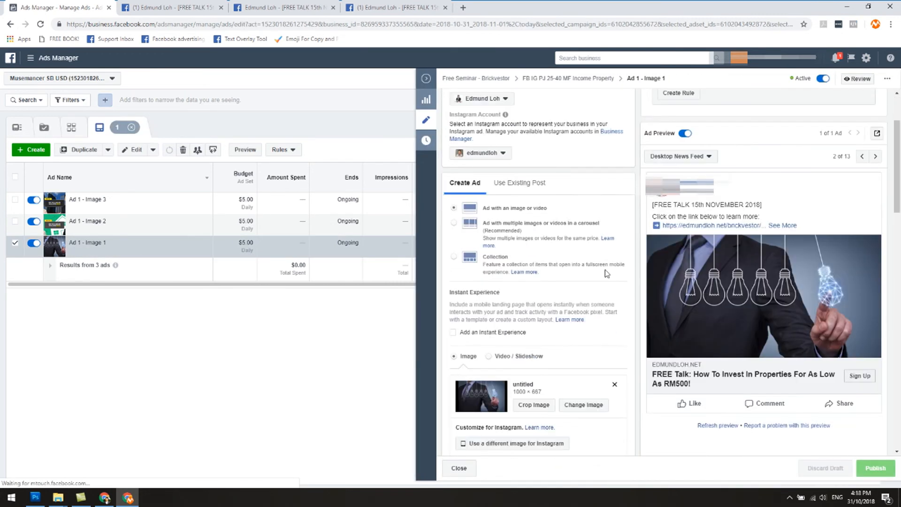
pyautogui.scroll(2, 586, 258)
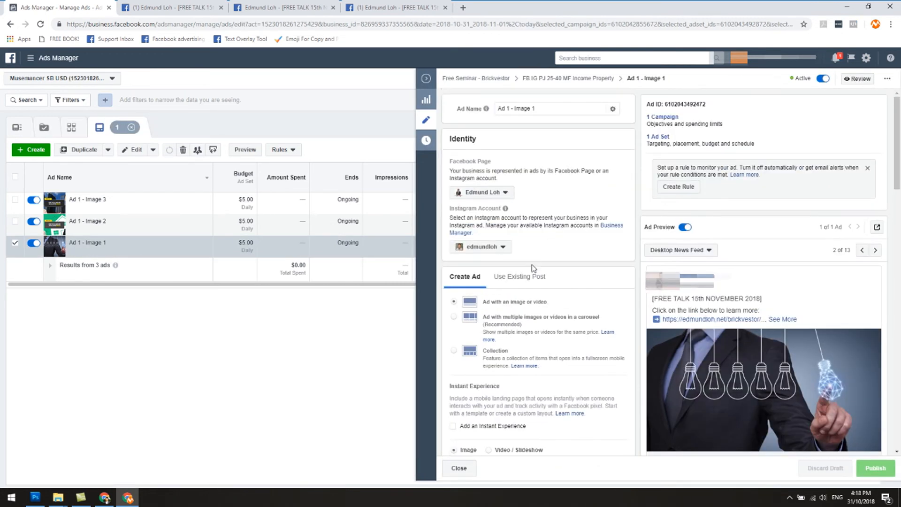
# Step: Switch the Income Property Ad 1 - Image 1 to use an existing post and open its post ID entry
pyautogui.click(509, 281)
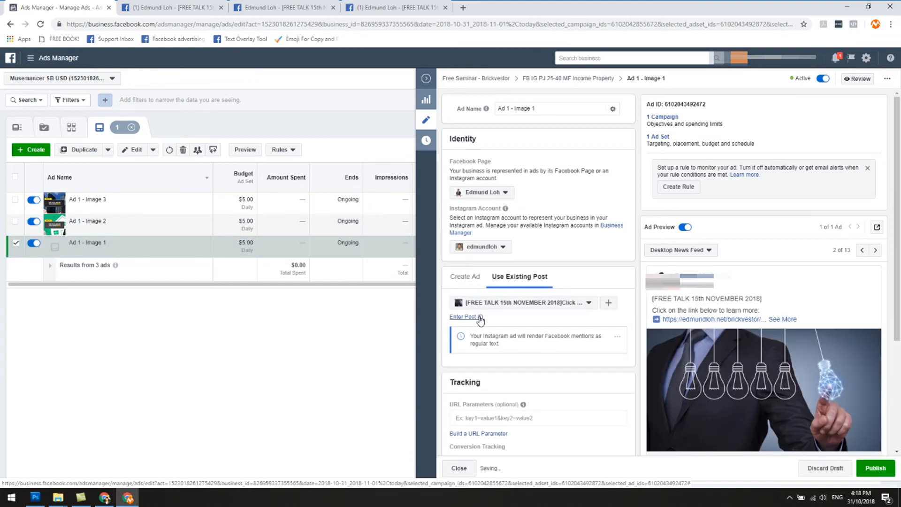
pyautogui.click(477, 318)
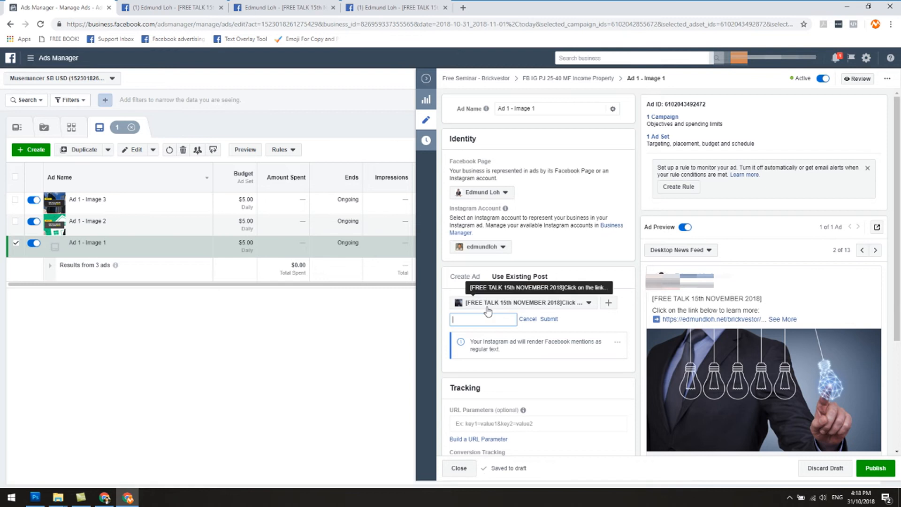
pyautogui.click(491, 303)
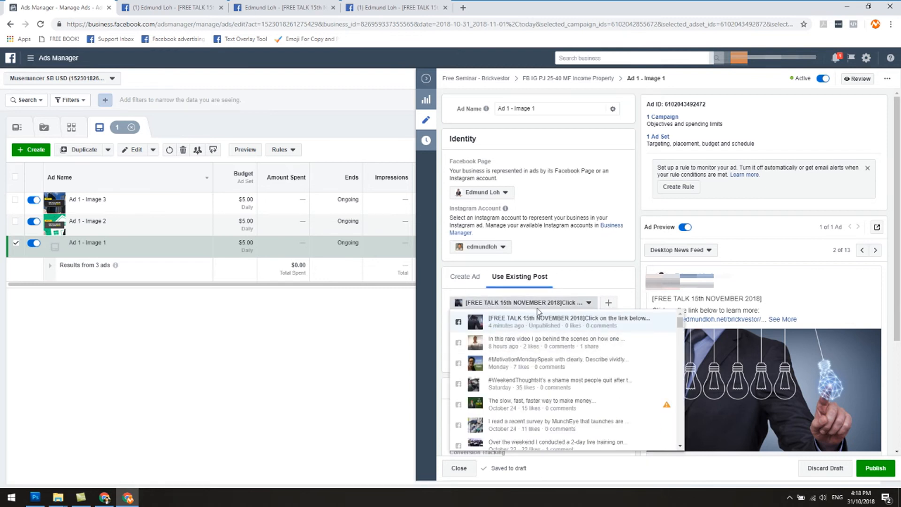
pyautogui.click(577, 289)
pyautogui.click(482, 319)
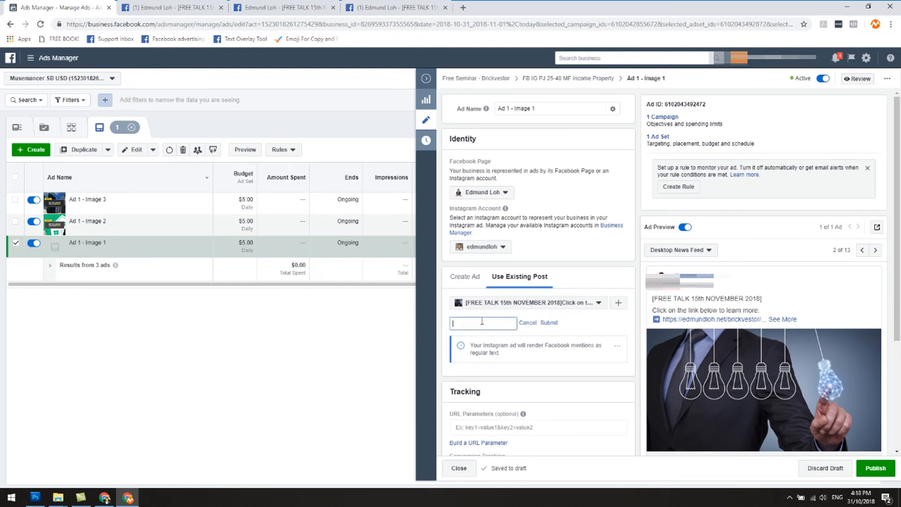
# Step: Copy the post ID at the end of the original Ad 1 - Image 1 Facebook post's web address
pyautogui.click(209, 5)
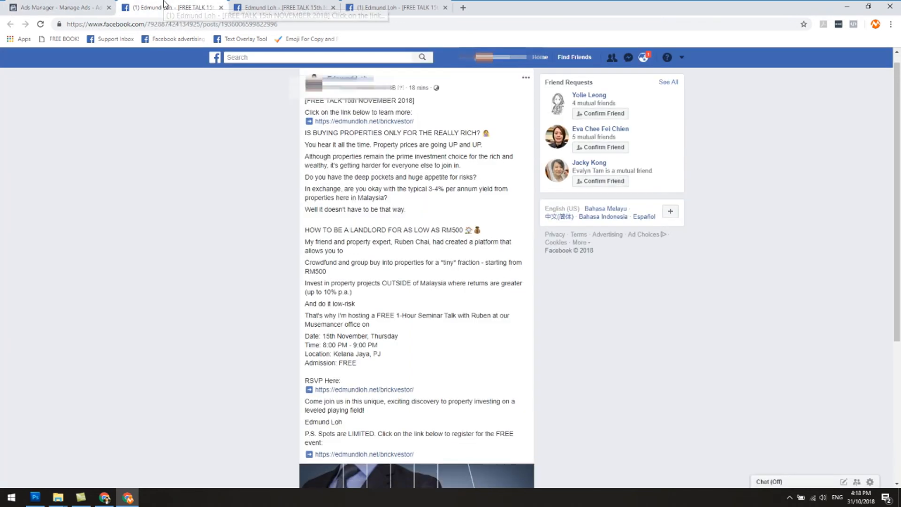
pyautogui.scroll(-4, 226, 187)
pyautogui.scroll(4, 226, 188)
pyautogui.moveTo(221, 25); pyautogui.dragTo(287, 28)
pyautogui.rightClick(271, 30)
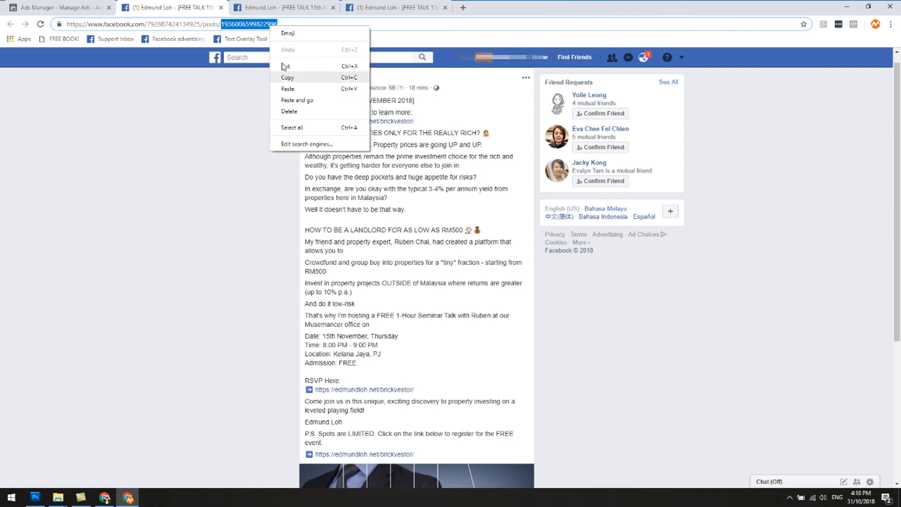
pyautogui.click(284, 75)
pyautogui.click(78, 8)
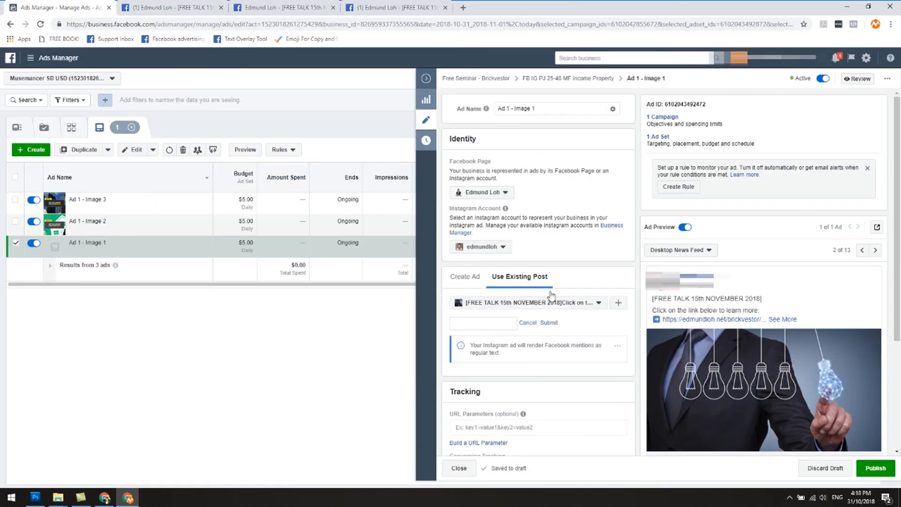
pyautogui.rightClick(502, 336)
pyautogui.click(520, 400)
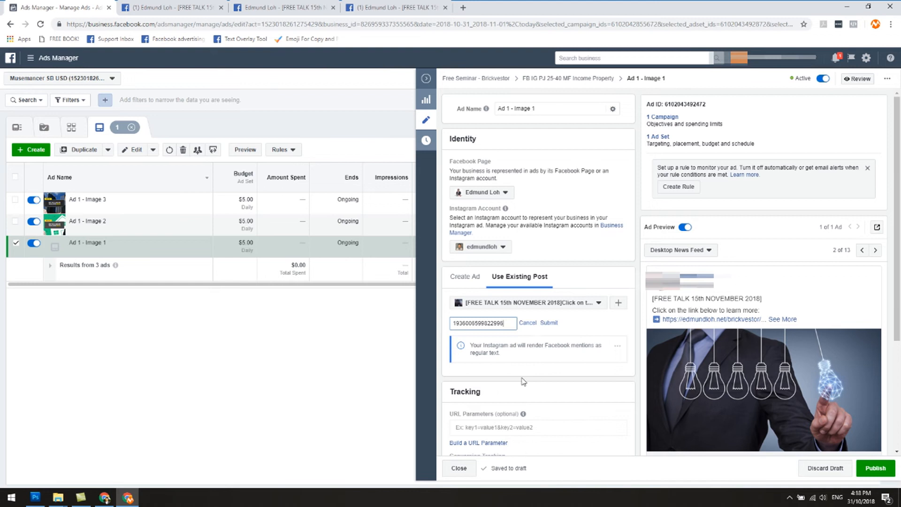
pyautogui.click(548, 324)
pyautogui.scroll(-2, 807, 249)
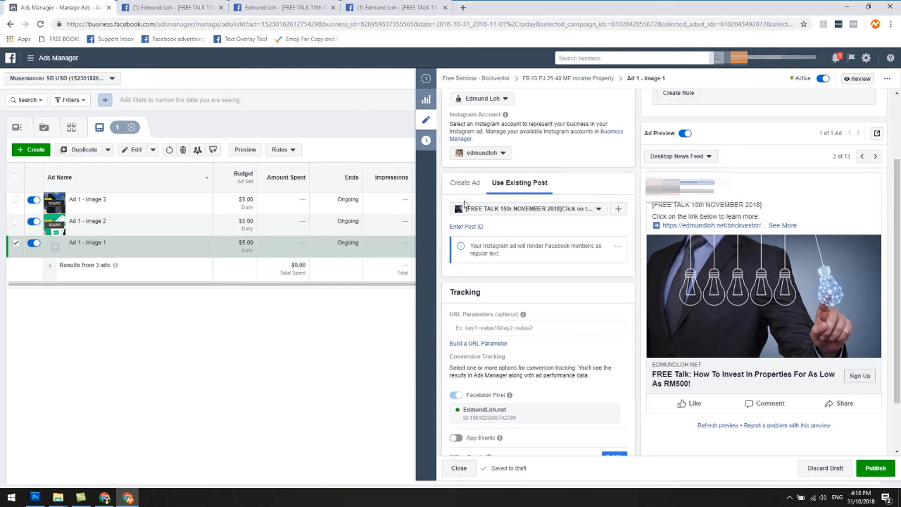
pyautogui.click(880, 469)
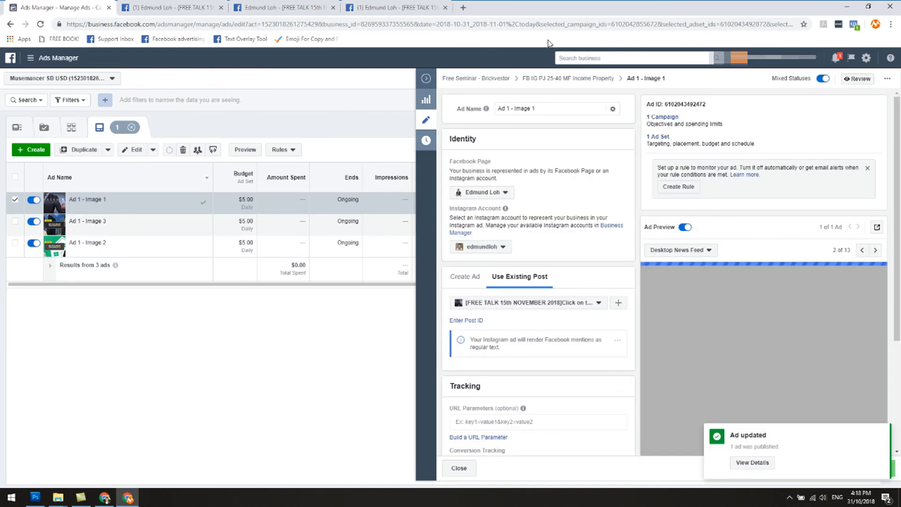
pyautogui.click(882, 432)
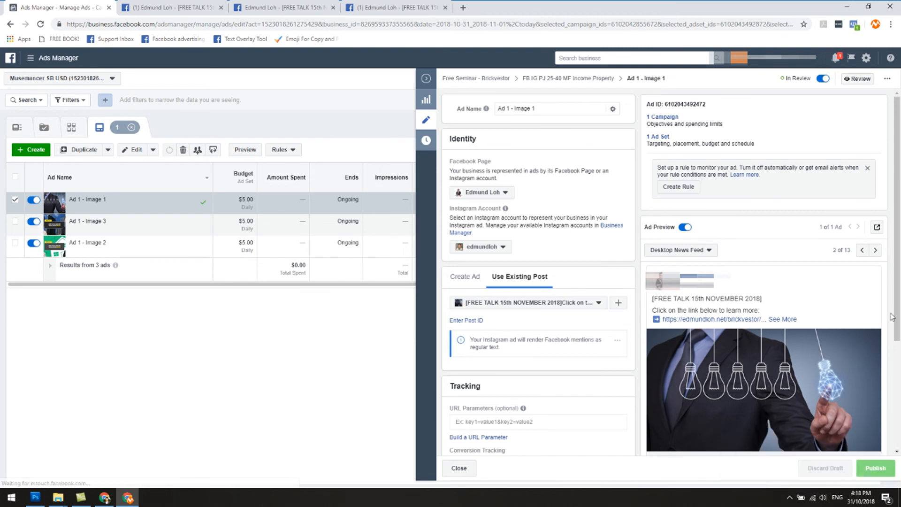
# Step: Open the Income Property Ad 1 - Image 1's Facebook post with comments and compare its post ID with the original ad's post
pyautogui.click(875, 228)
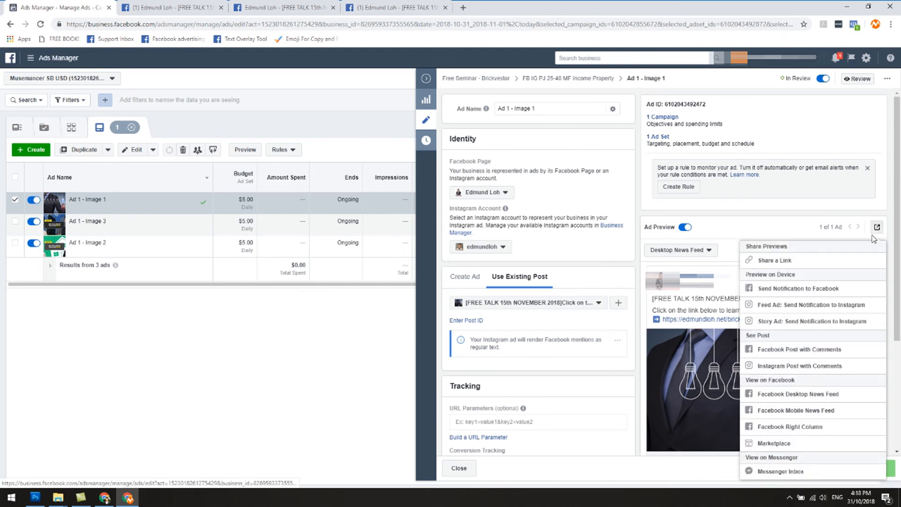
pyautogui.click(806, 350)
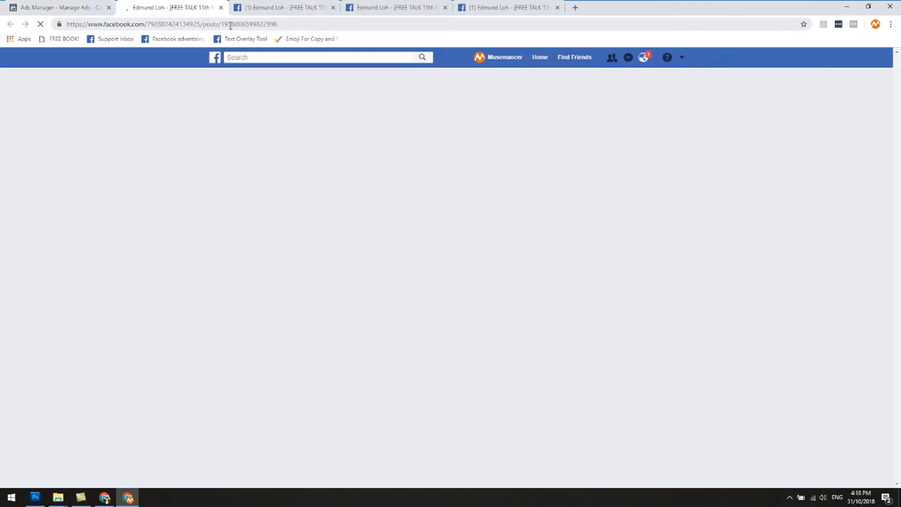
pyautogui.click(260, 8)
pyautogui.click(202, 6)
pyautogui.click(242, 3)
pyautogui.click(198, 3)
pyautogui.click(241, 2)
pyautogui.click(198, 3)
pyautogui.click(241, 2)
pyautogui.click(198, 3)
pyautogui.click(241, 2)
pyautogui.click(198, 2)
pyautogui.click(241, 3)
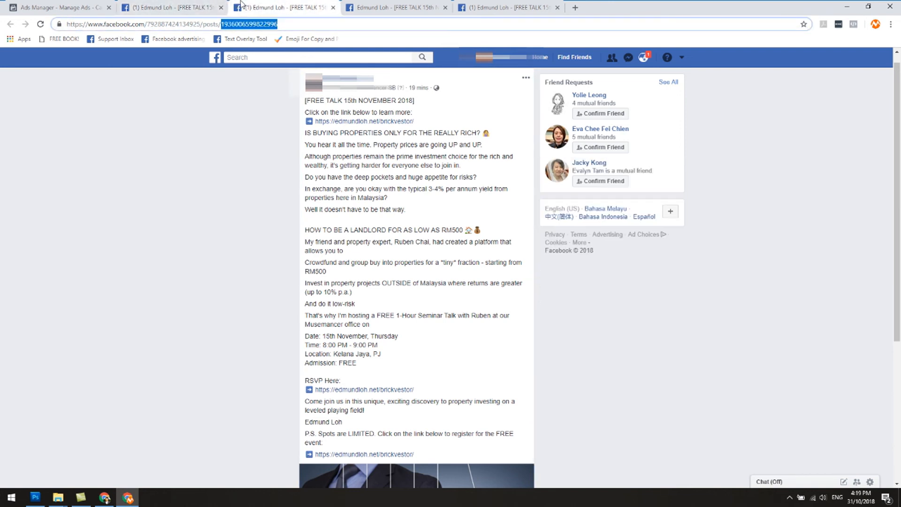
pyautogui.click(199, 3)
pyautogui.click(254, 4)
pyautogui.click(200, 4)
pyautogui.click(249, 4)
pyautogui.click(188, 3)
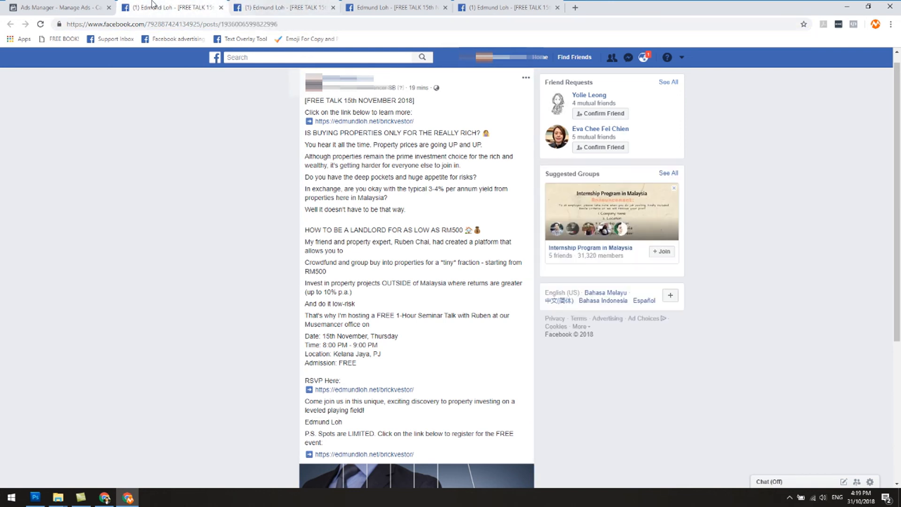
pyautogui.click(272, 4)
# Step: Return to Ads Manager, open the Income Property Ad 1 - Image 2 in the editor and switch it to use an existing post
pyautogui.click(95, 3)
pyautogui.click(427, 79)
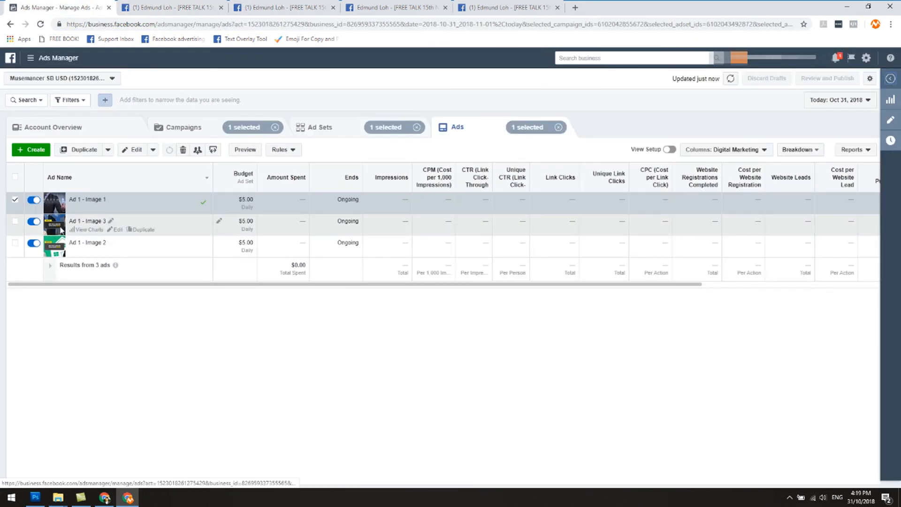
pyautogui.click(15, 202)
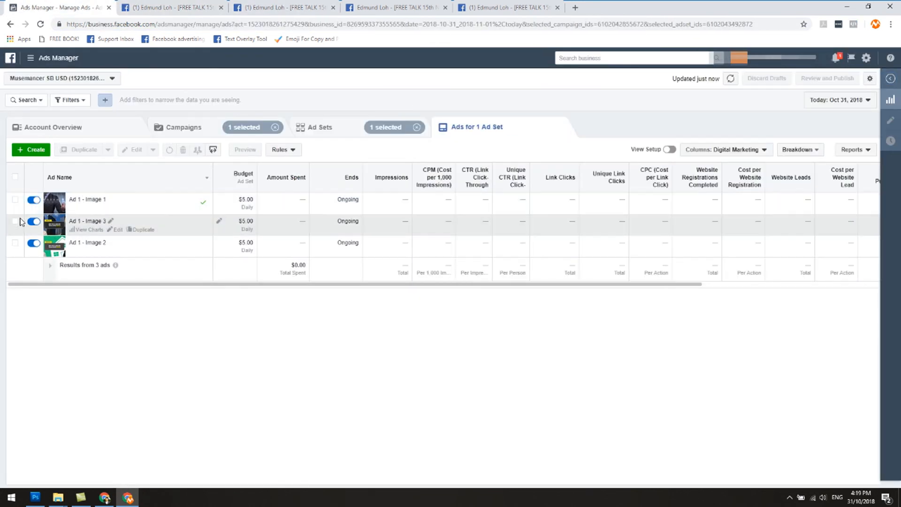
pyautogui.click(114, 252)
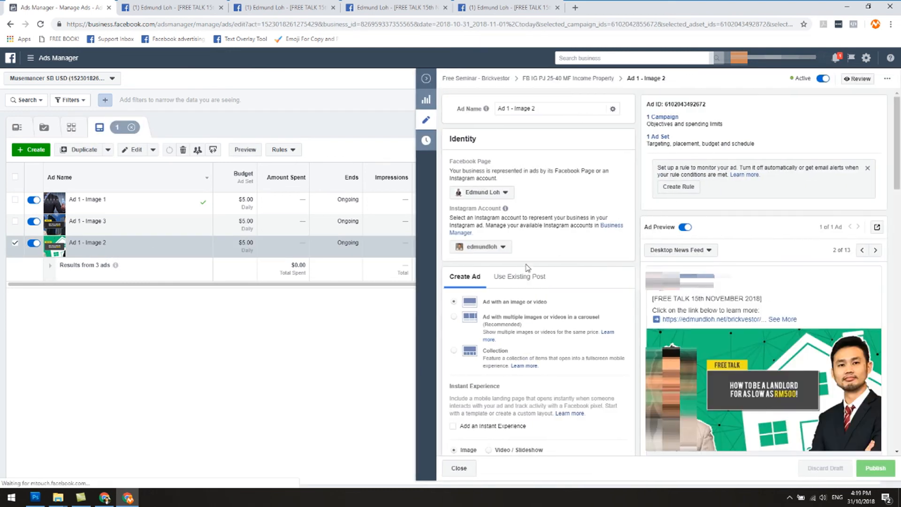
pyautogui.click(505, 280)
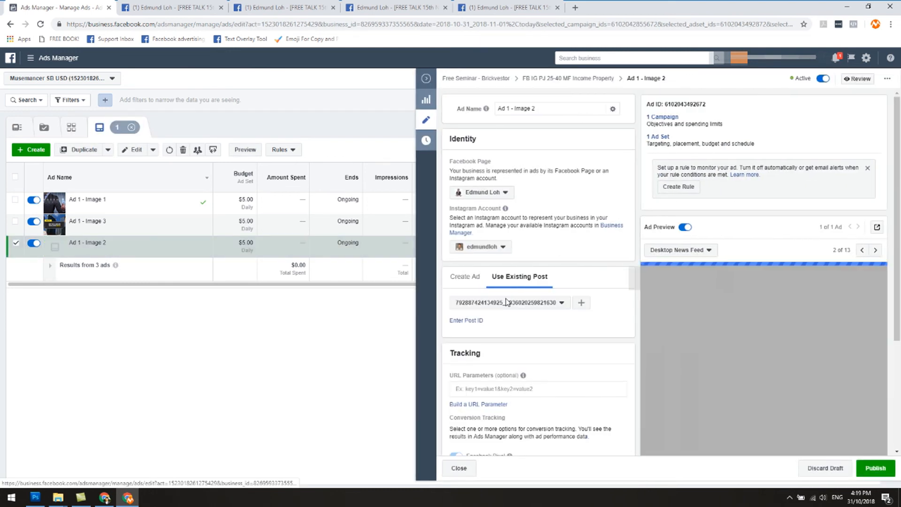
# Step: Find the original Ad 1 - Image 2 Facebook post with the green image and copy the post ID from its web address
pyautogui.click(284, 7)
pyautogui.click(381, 7)
pyautogui.scroll(-4, 386, 216)
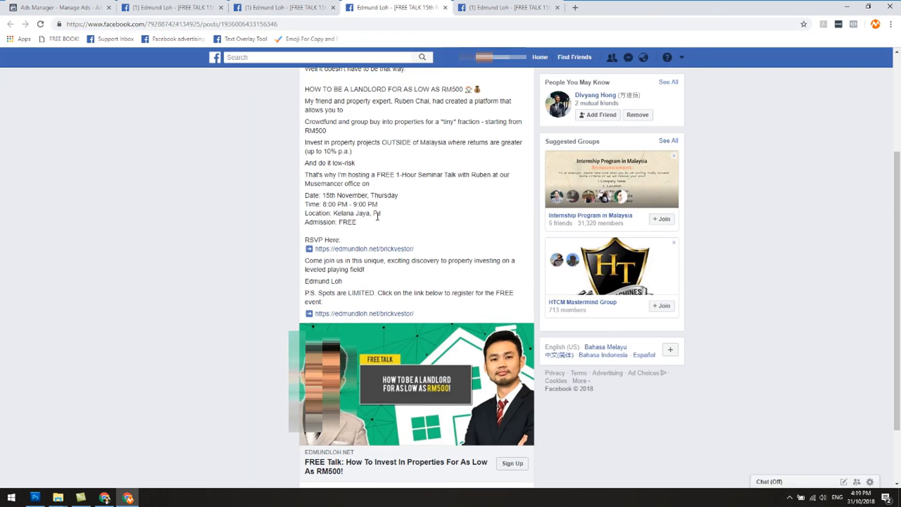
pyautogui.moveTo(222, 26); pyautogui.dragTo(278, 30)
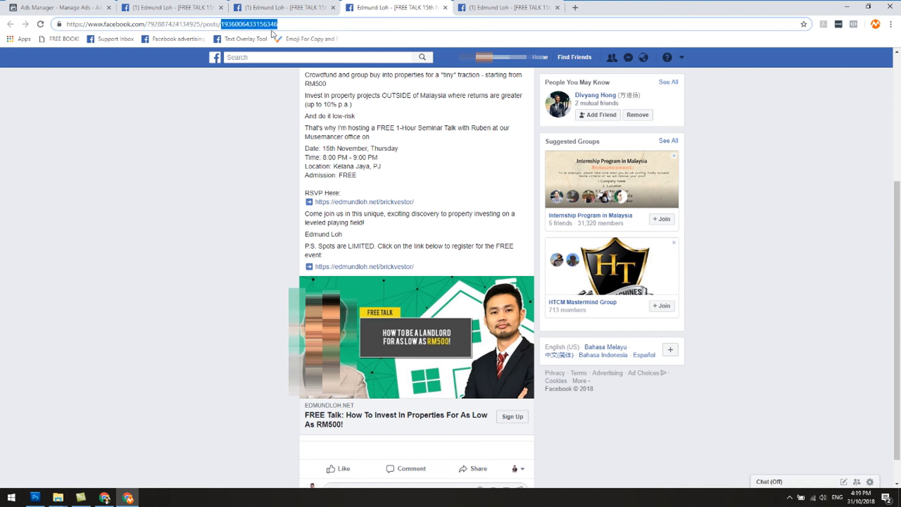
pyautogui.rightClick(271, 29)
pyautogui.click(280, 74)
pyautogui.click(55, 7)
pyautogui.rightClick(483, 332)
pyautogui.rightClick(479, 323)
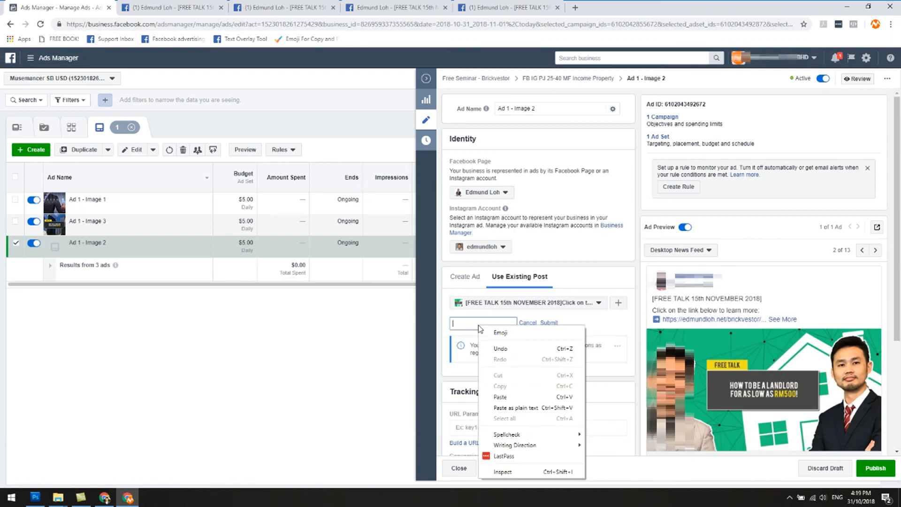
pyautogui.click(504, 399)
pyautogui.click(548, 323)
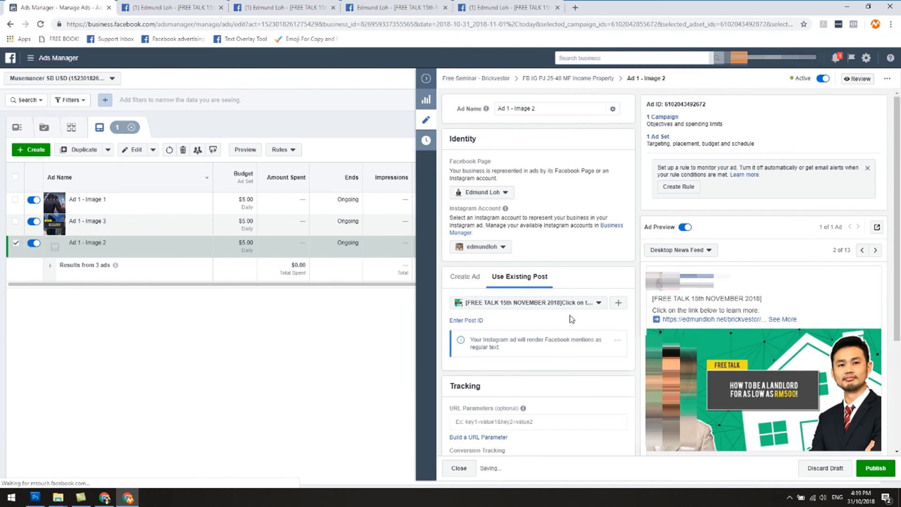
pyautogui.scroll(-3, 813, 396)
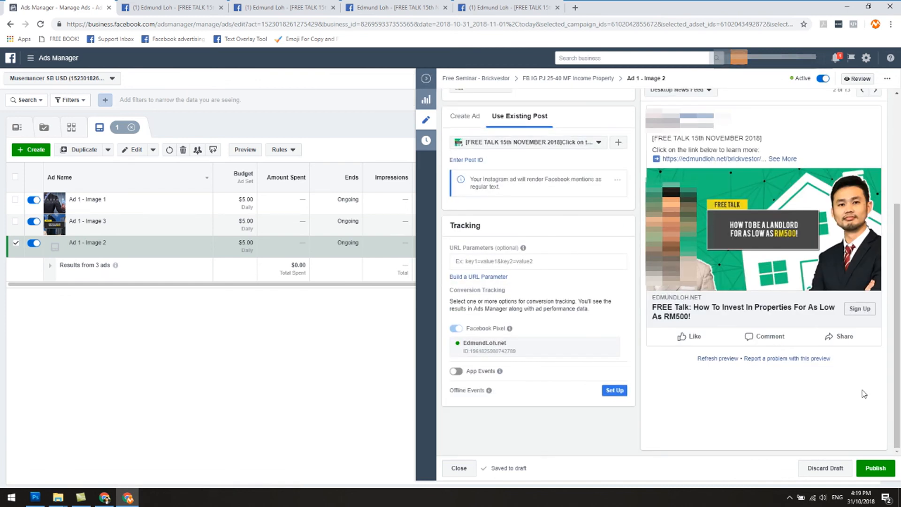
pyautogui.click(859, 466)
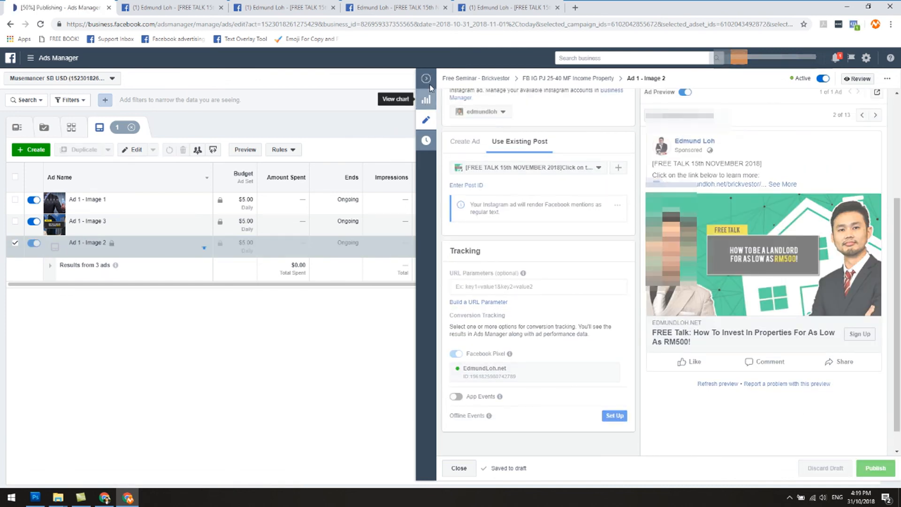
pyautogui.click(428, 81)
# Step: Open the Income Property Ad 1 - Image 3 in the editor and copy the post ID from the original Image 3 post's web address
pyautogui.click(118, 230)
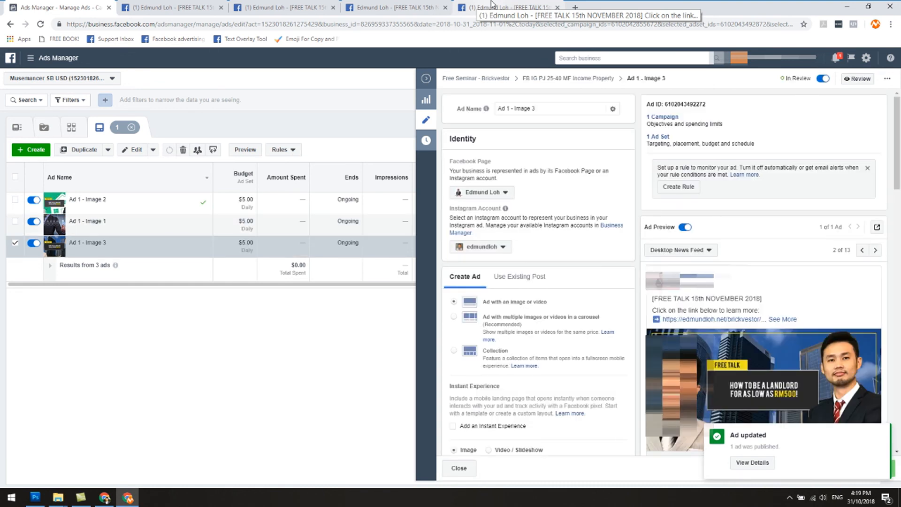
pyautogui.click(492, 5)
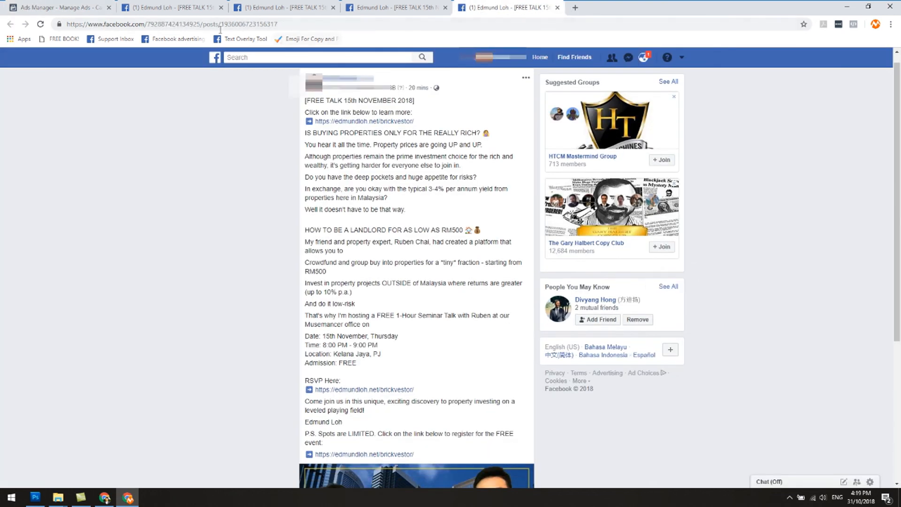
pyautogui.moveTo(222, 24); pyautogui.dragTo(288, 23)
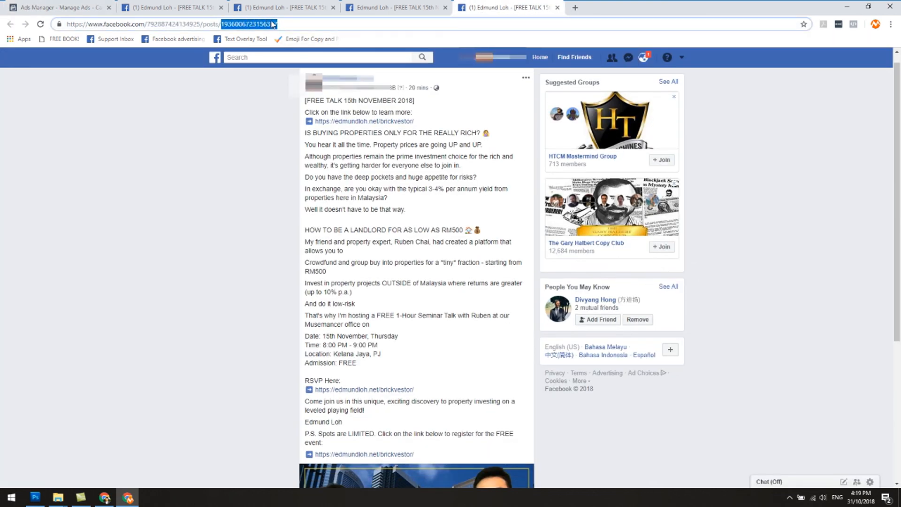
pyautogui.rightClick(275, 28)
pyautogui.click(314, 78)
pyautogui.click(57, 8)
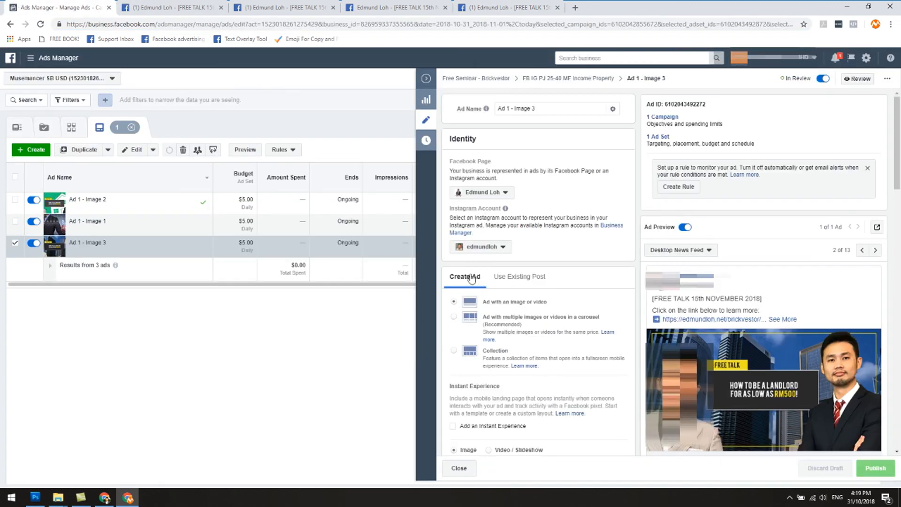
pyautogui.click(507, 283)
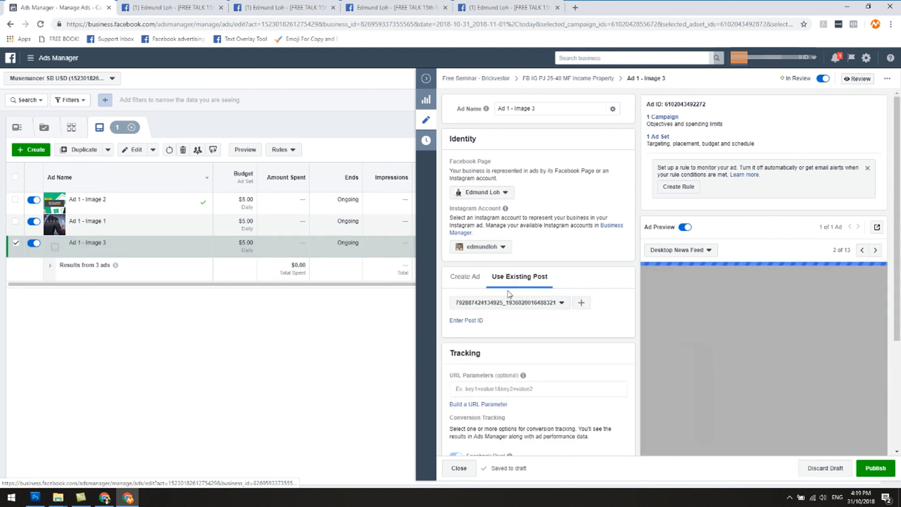
pyautogui.click(467, 320)
pyautogui.rightClick(482, 324)
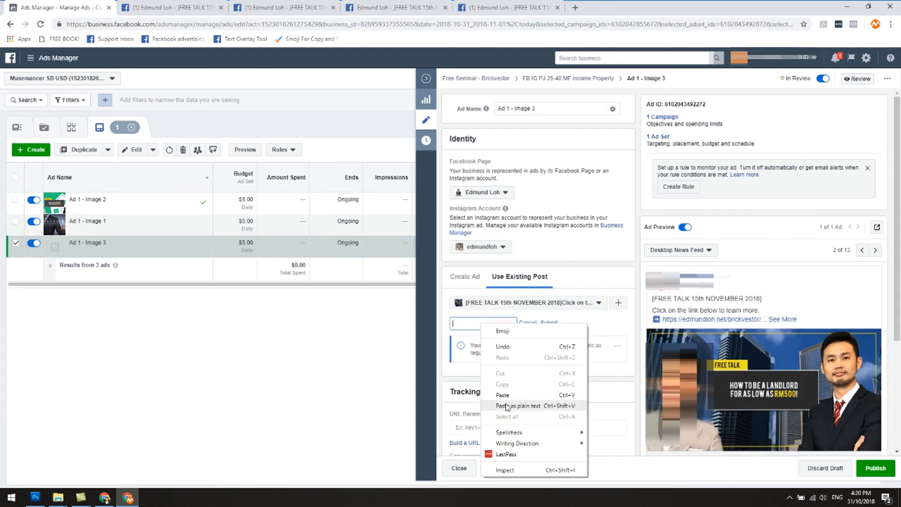
pyautogui.click(503, 395)
pyautogui.click(548, 323)
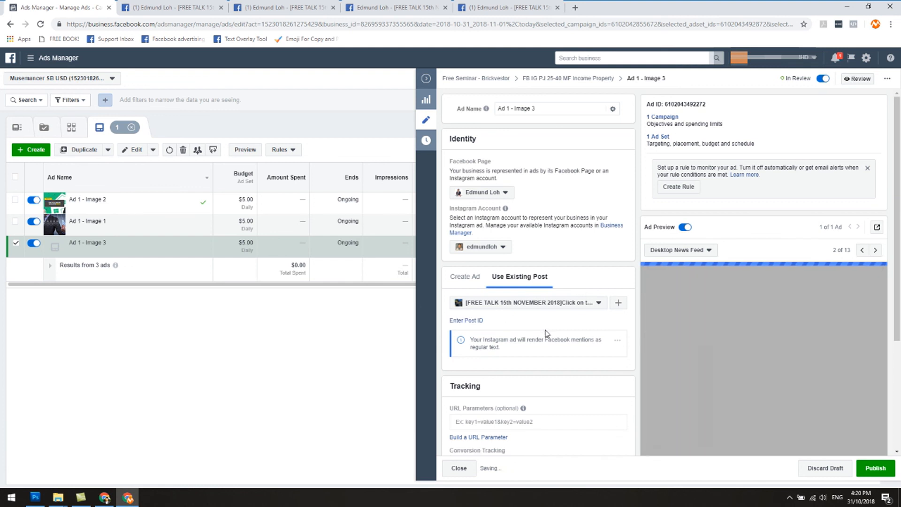
# Step: Check the original Image 3 post's picture against the ad preview and publish the Income Property Ad 1 - Image 3
pyautogui.click(503, 8)
pyautogui.scroll(-3, 476, 173)
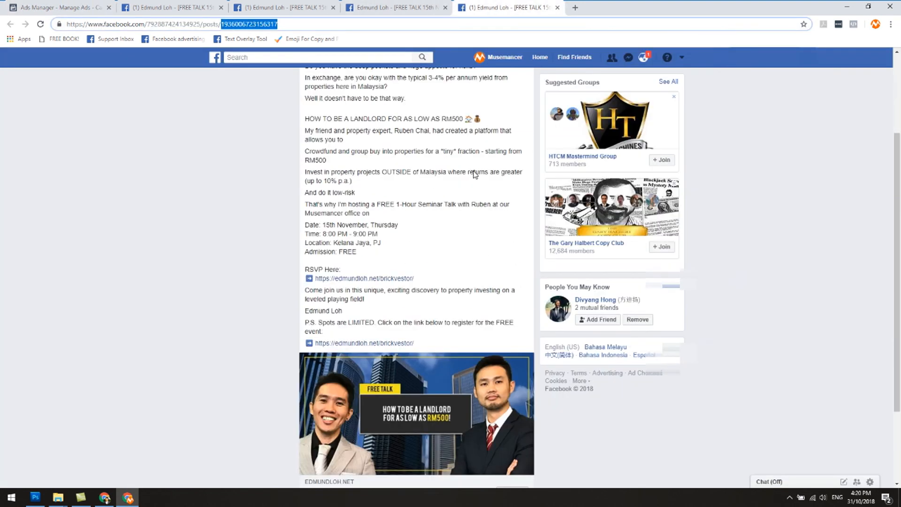
pyautogui.click(63, 8)
pyautogui.scroll(-4, 738, 336)
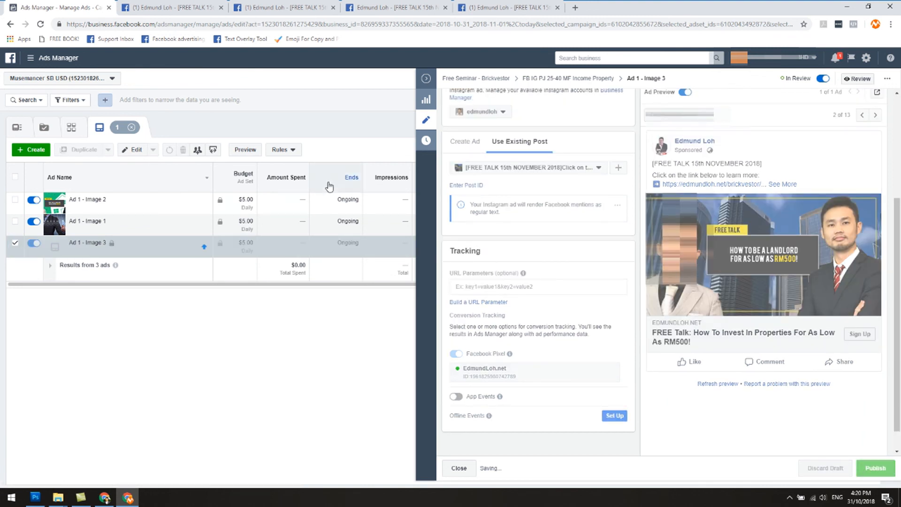
# Step: Close the ad editor and go back to the campaign's list of ad sets
pyautogui.click(427, 82)
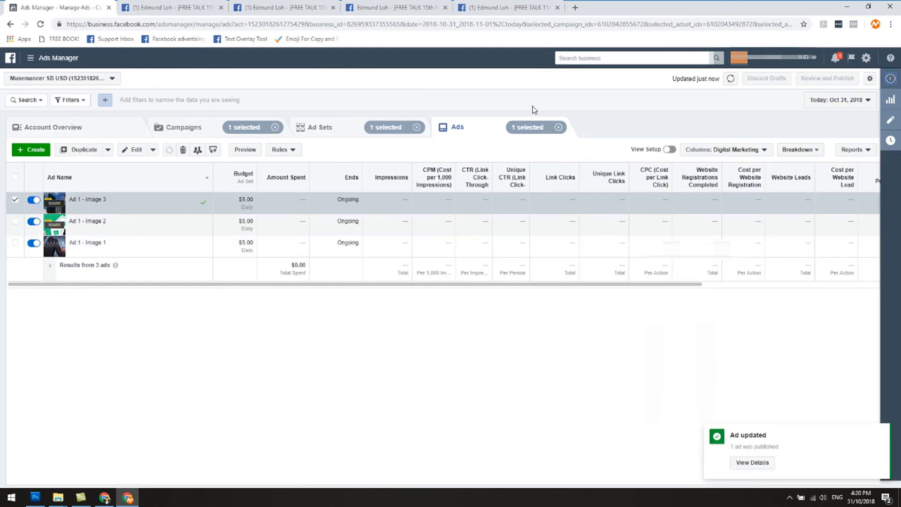
pyautogui.click(311, 126)
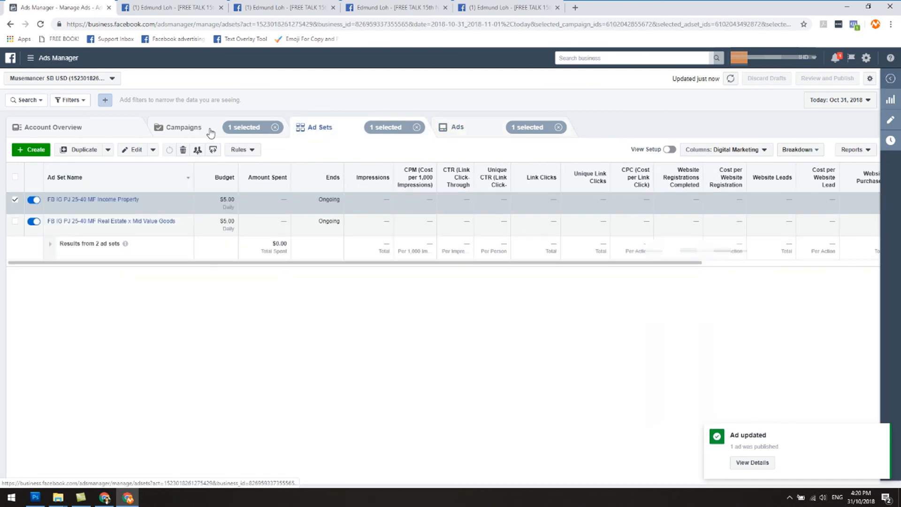